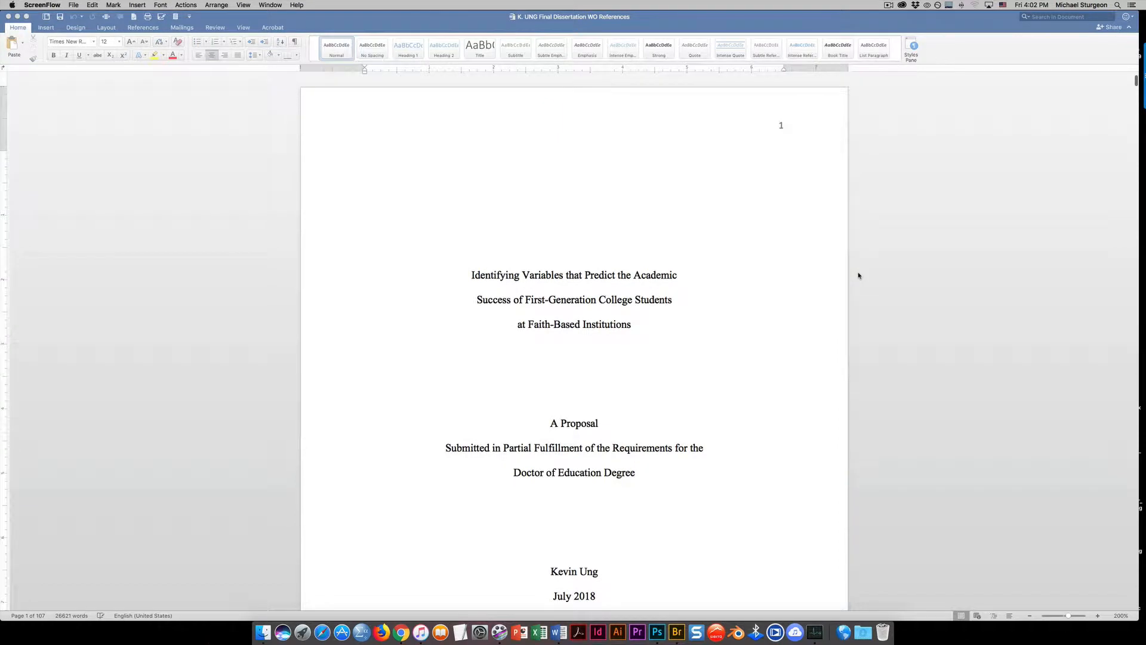
scroll(858, 276, "down", 1)
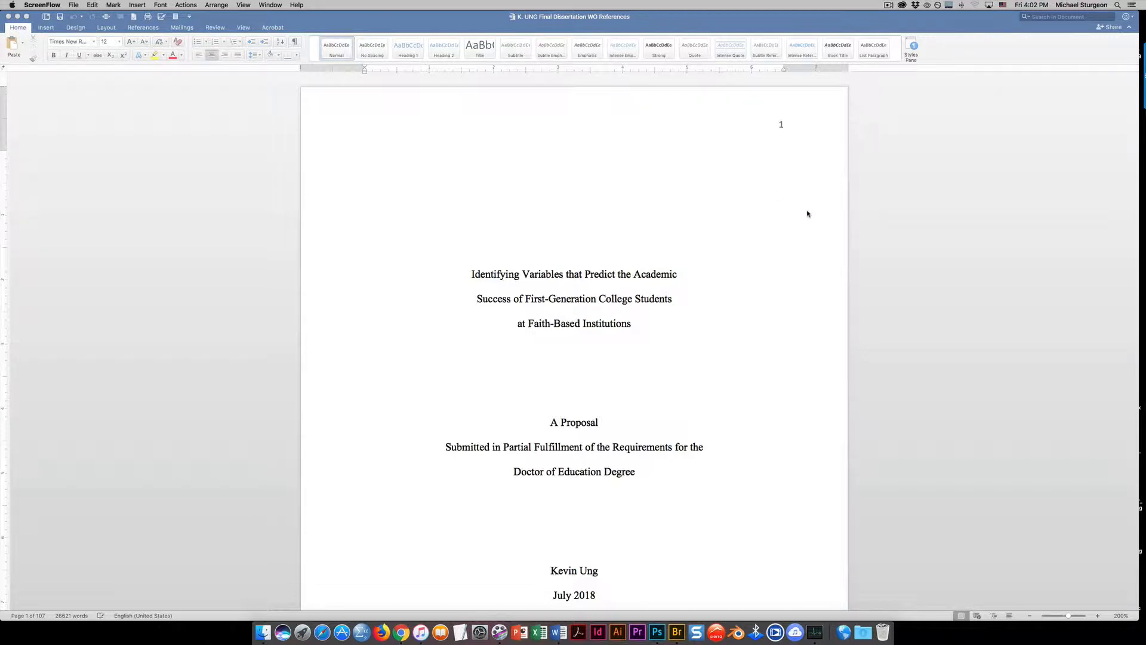
scroll(809, 213, "down", 5)
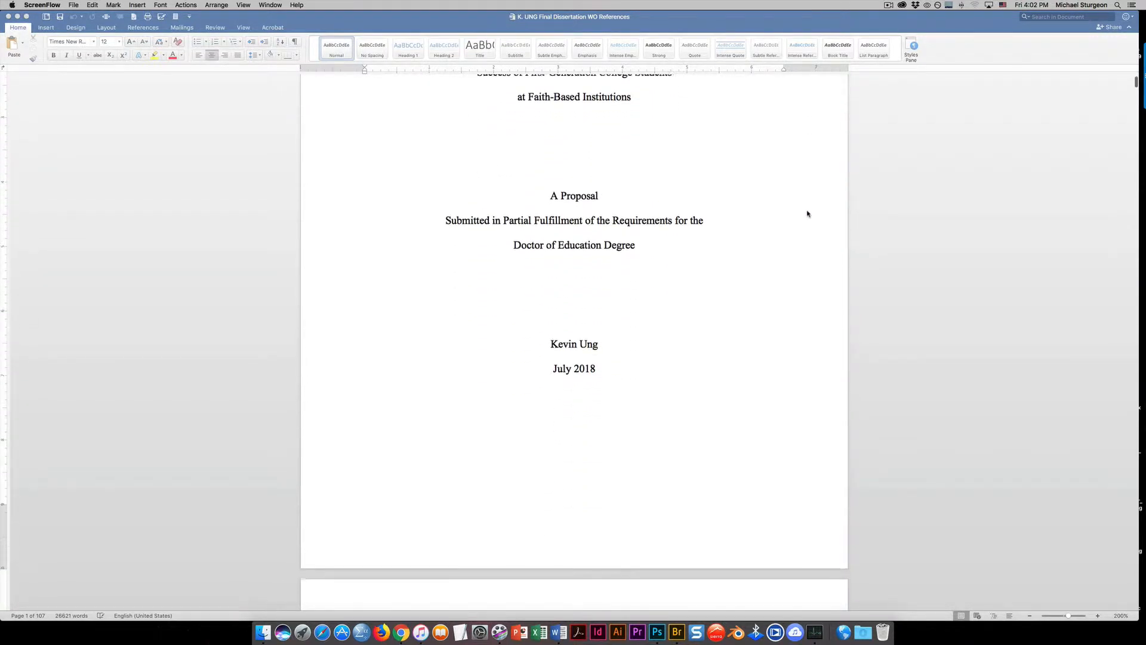
scroll(808, 212, "up", 5)
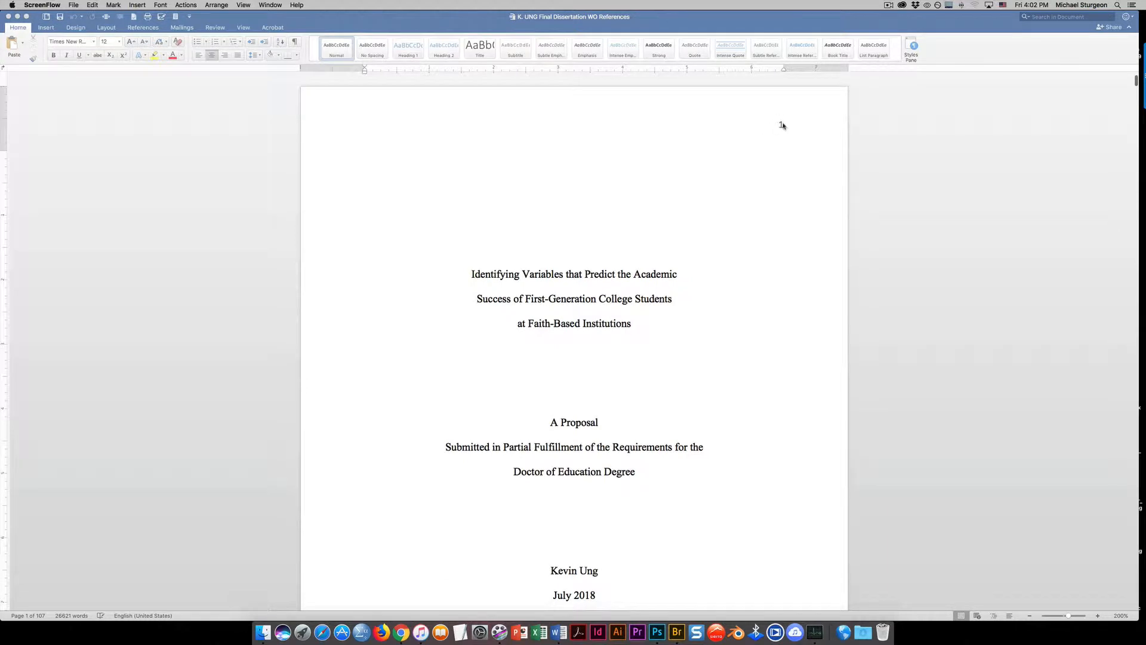
Add two blank lines below the July 2018 date on the title page
scroll(710, 298, "down", 10)
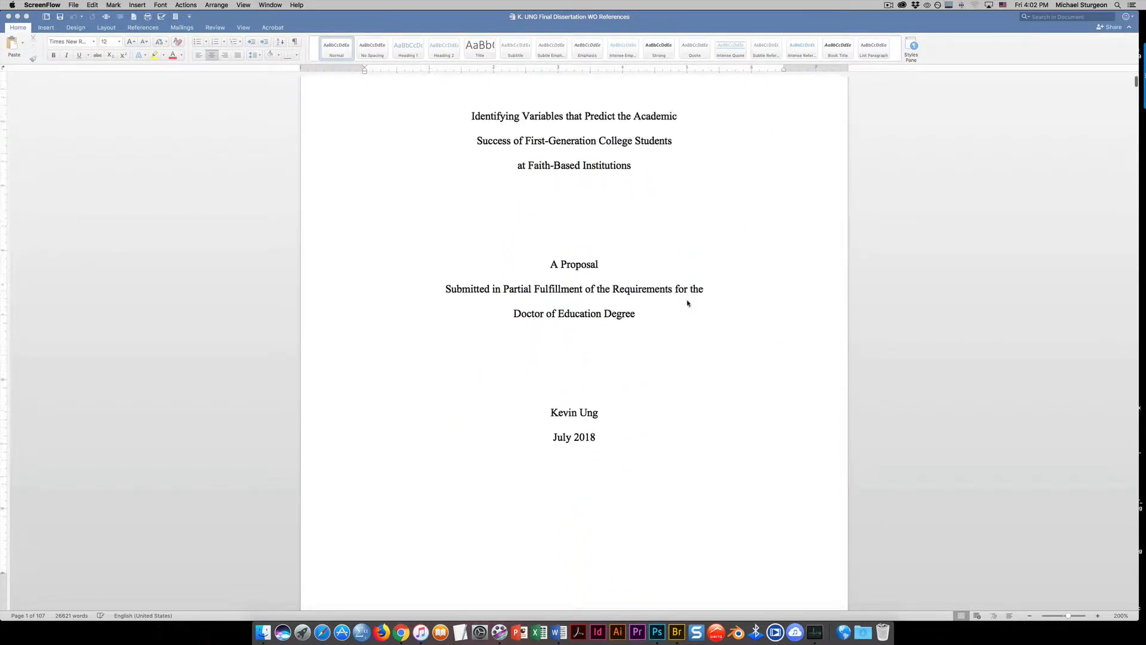
left_click(529, 339)
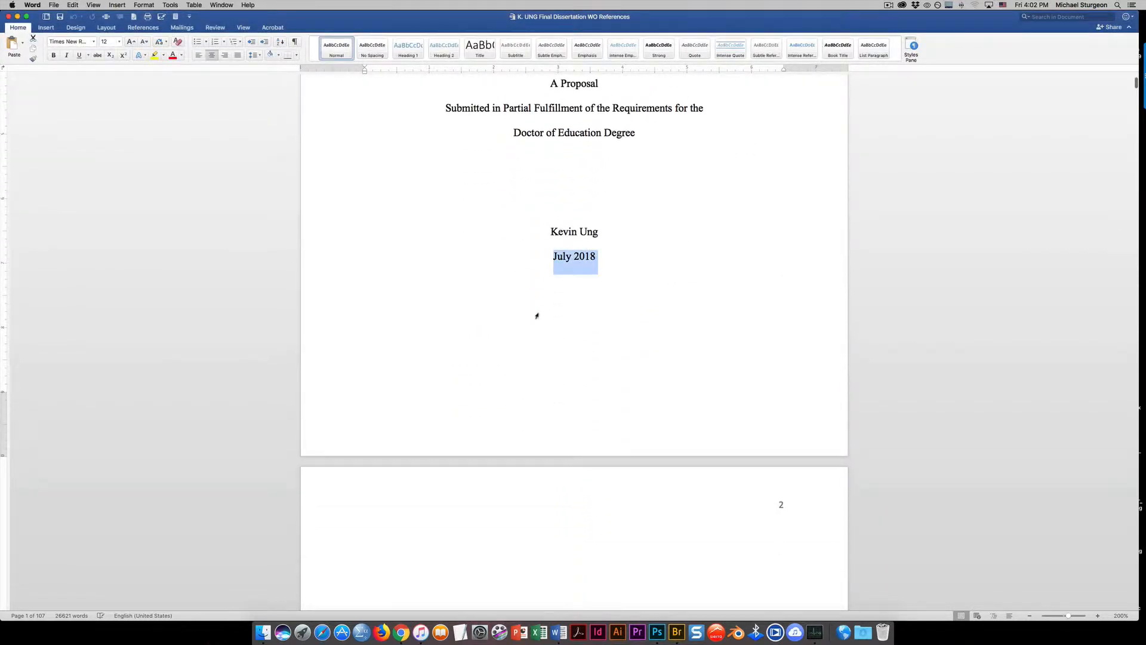
left_click(601, 265)
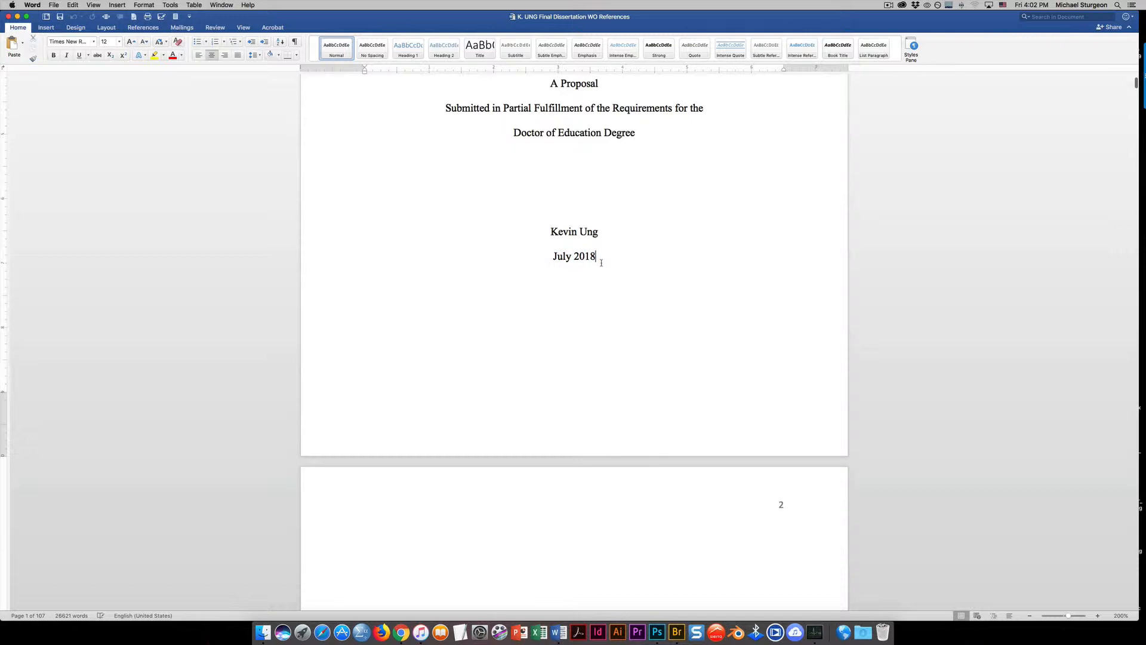
scroll(601, 263, "up", 3)
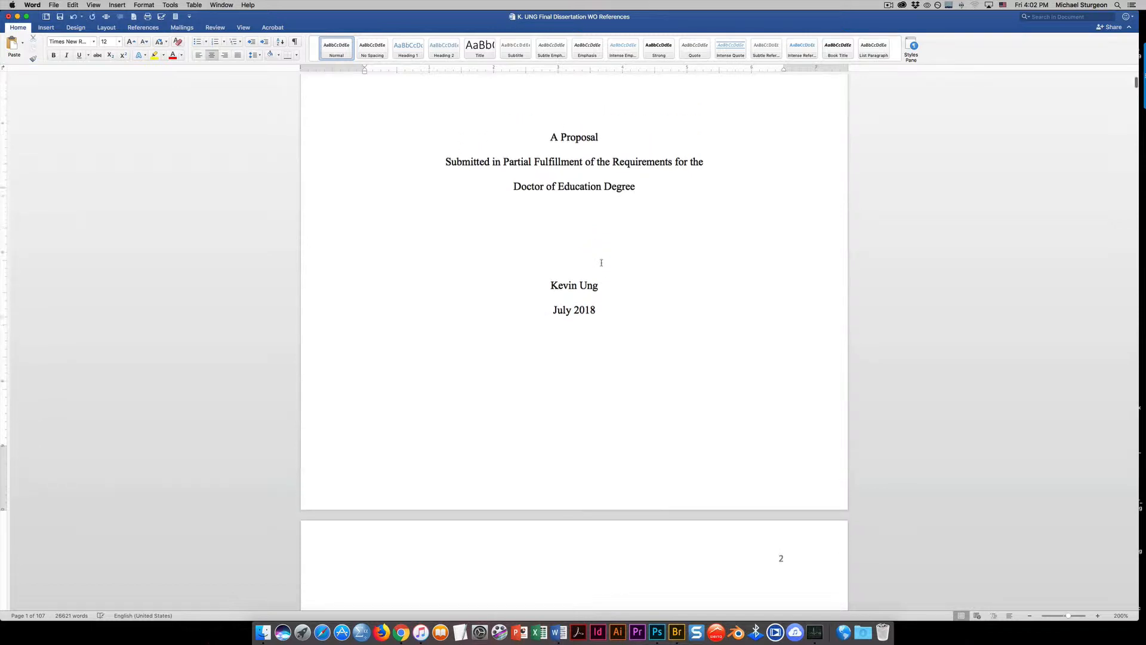
scroll(601, 262, "down", 1)
key("Return")
key("Return")
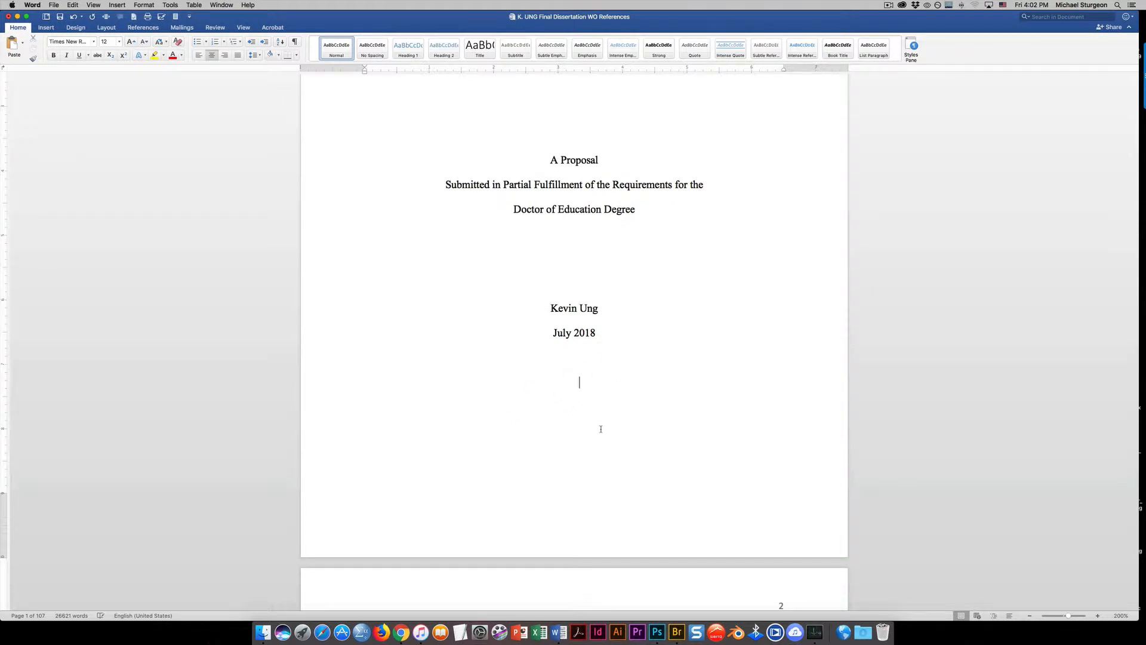
Insert a continuous section break at the end of the title page, below the date
scroll(601, 428, "down", 7)
scroll(597, 418, "up", 5)
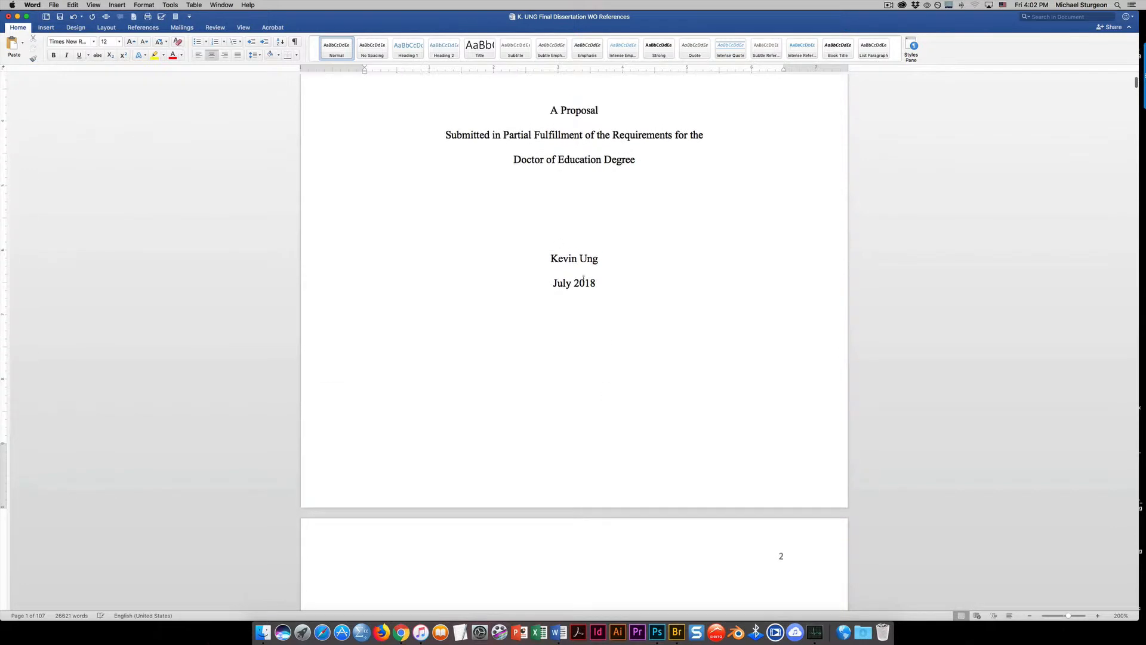
left_click(115, 5)
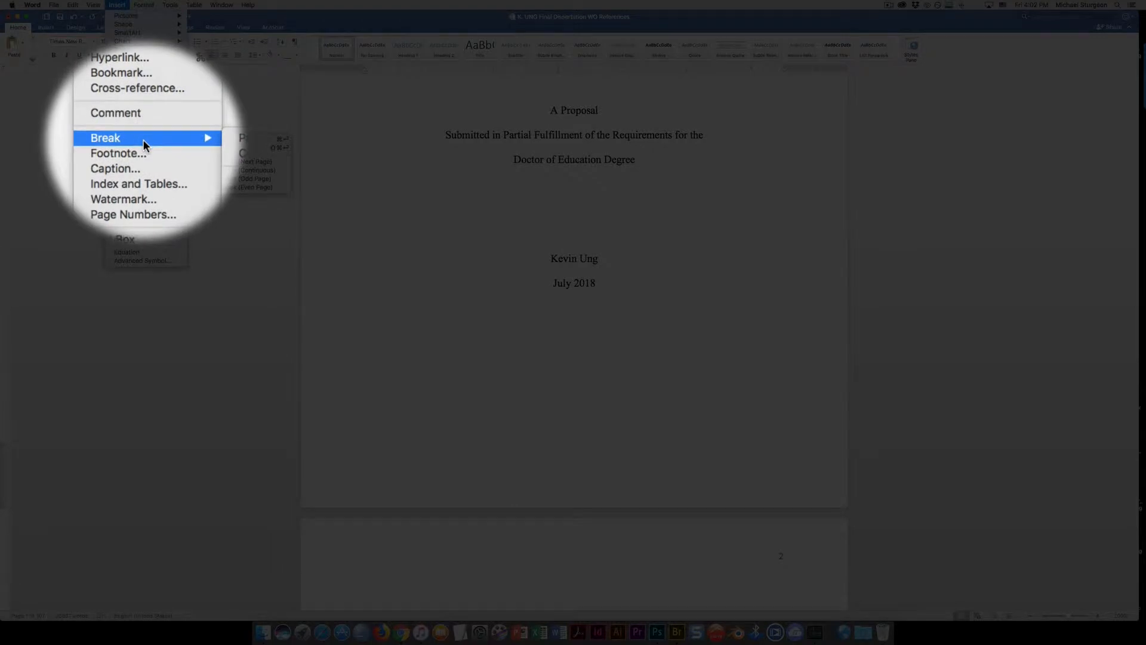
mouse_move(164, 139)
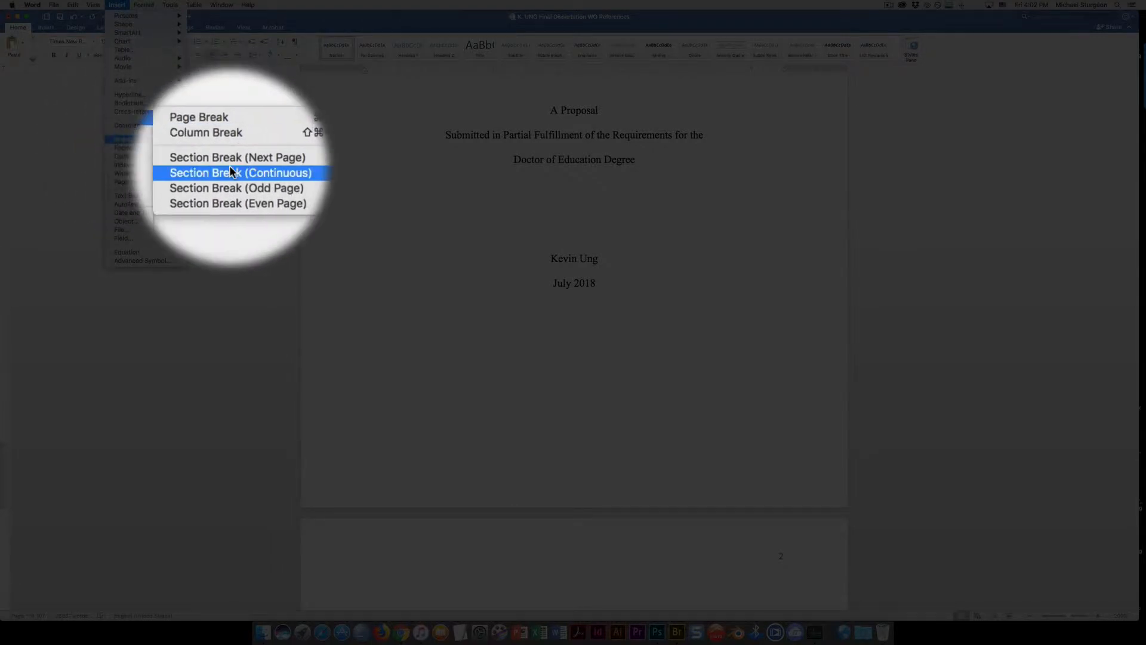
left_click(264, 170)
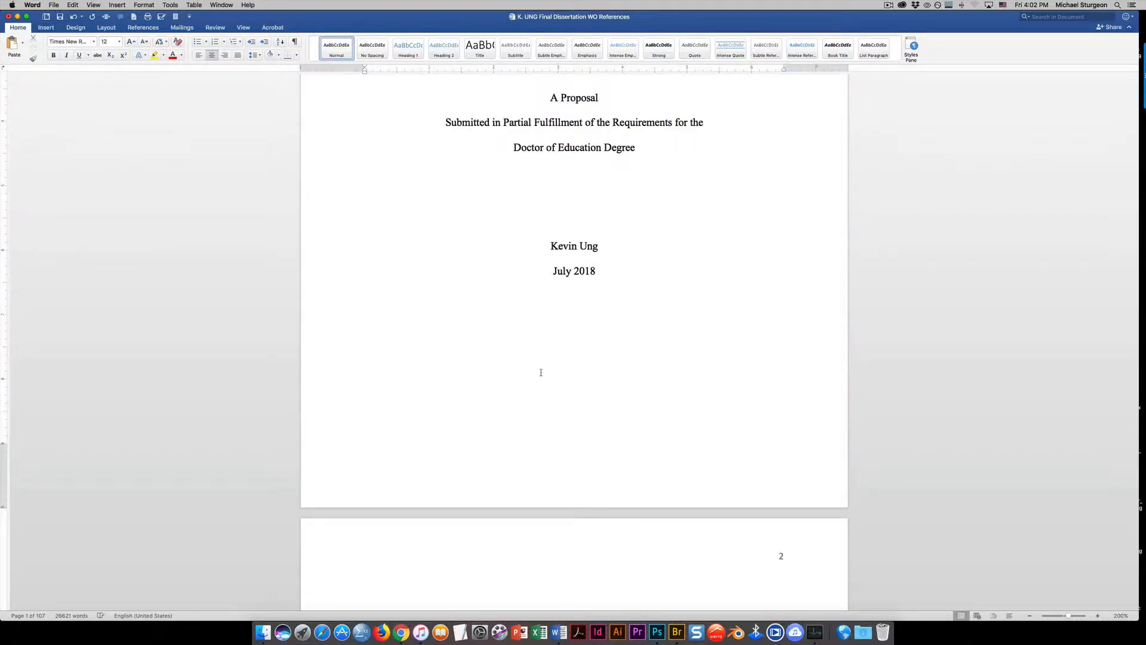
Unlink the header of the Chapter 1 page from the previous section and return to the body text
scroll(542, 379, "up", 5)
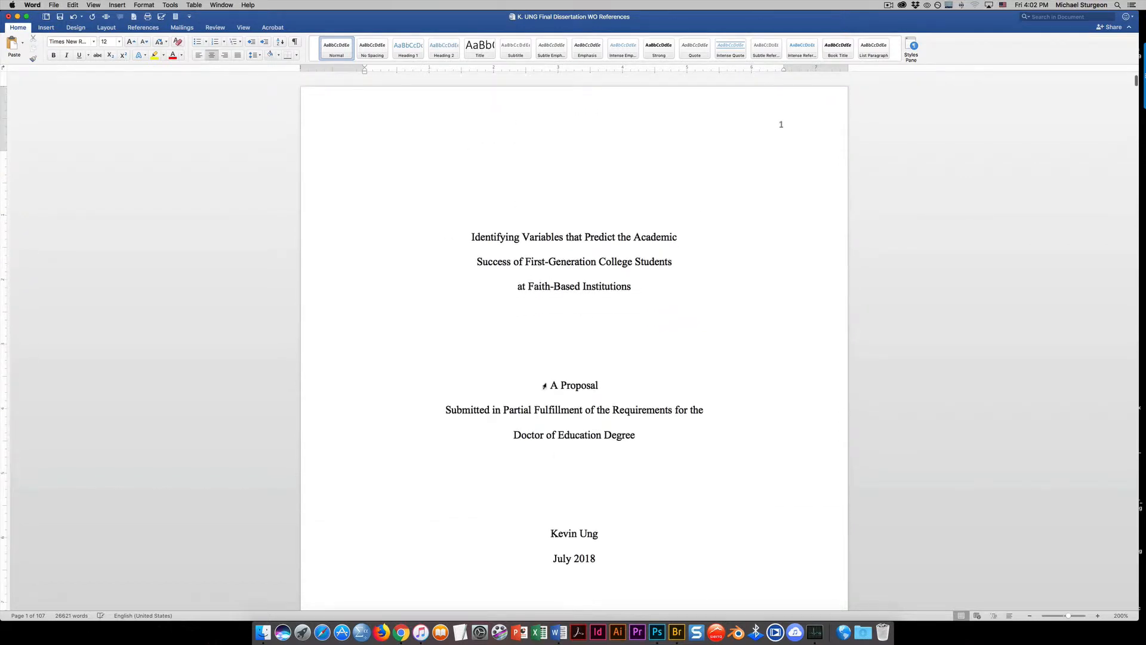
scroll(544, 386, "down", 6)
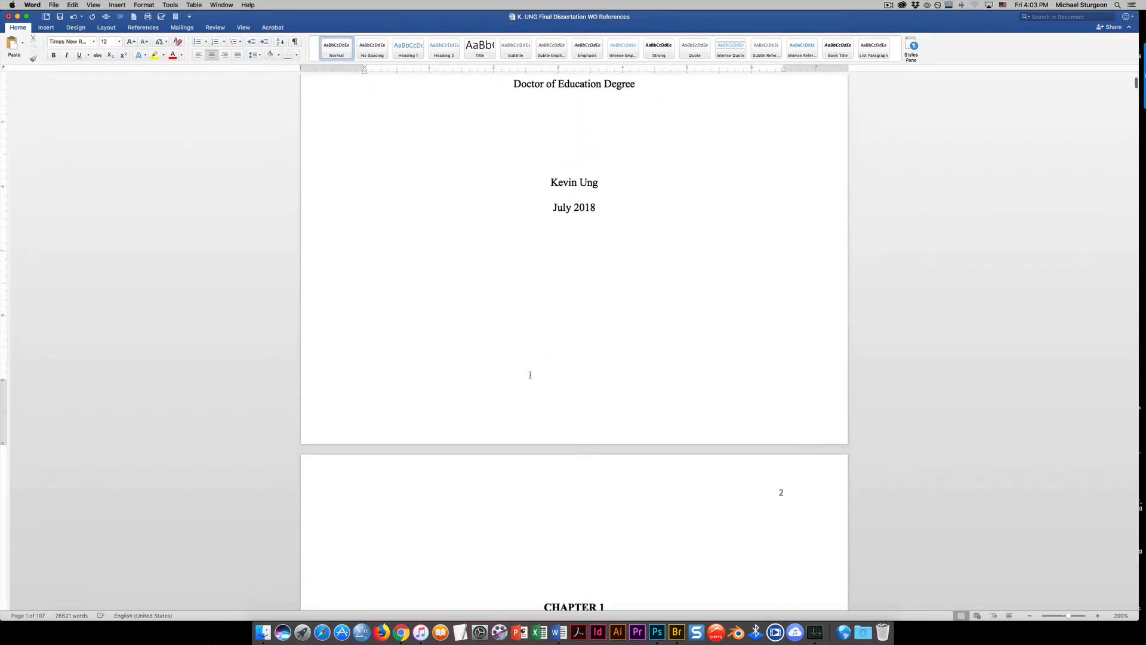
double_click(542, 499)
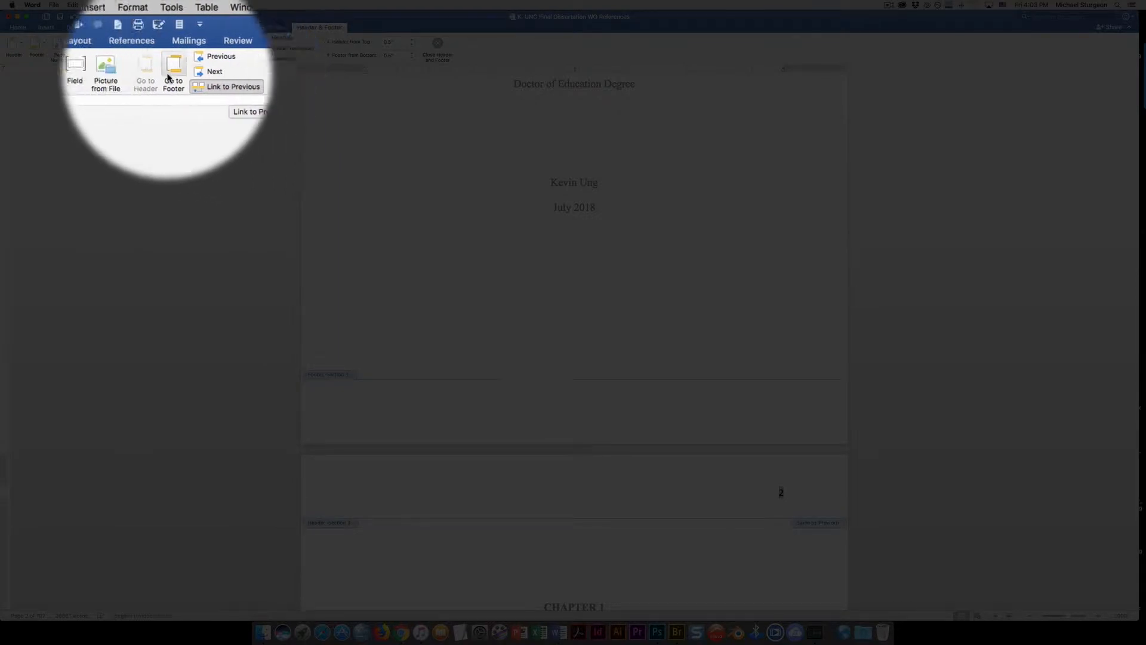
left_click(203, 87)
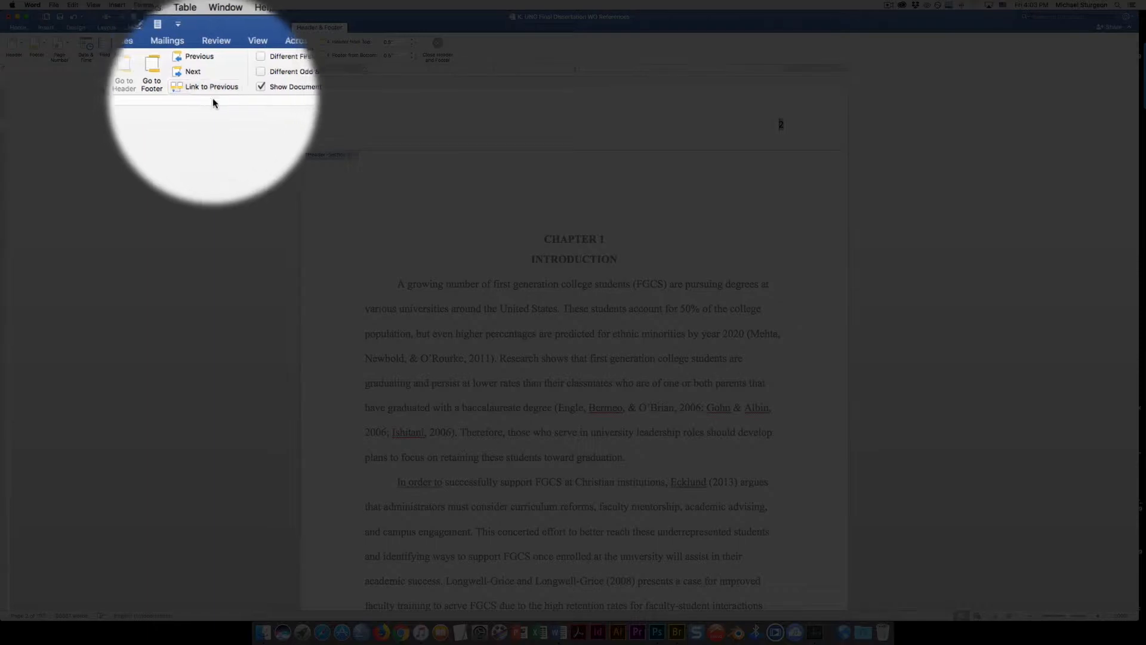
scroll(508, 259, "up", 5)
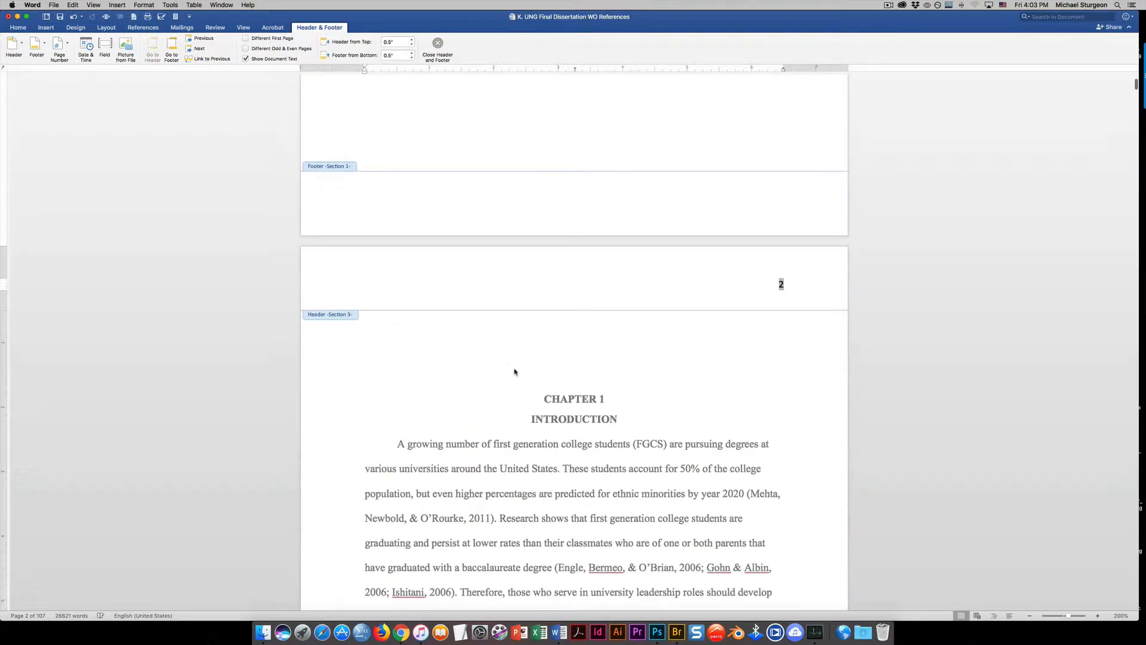
double_click(515, 369)
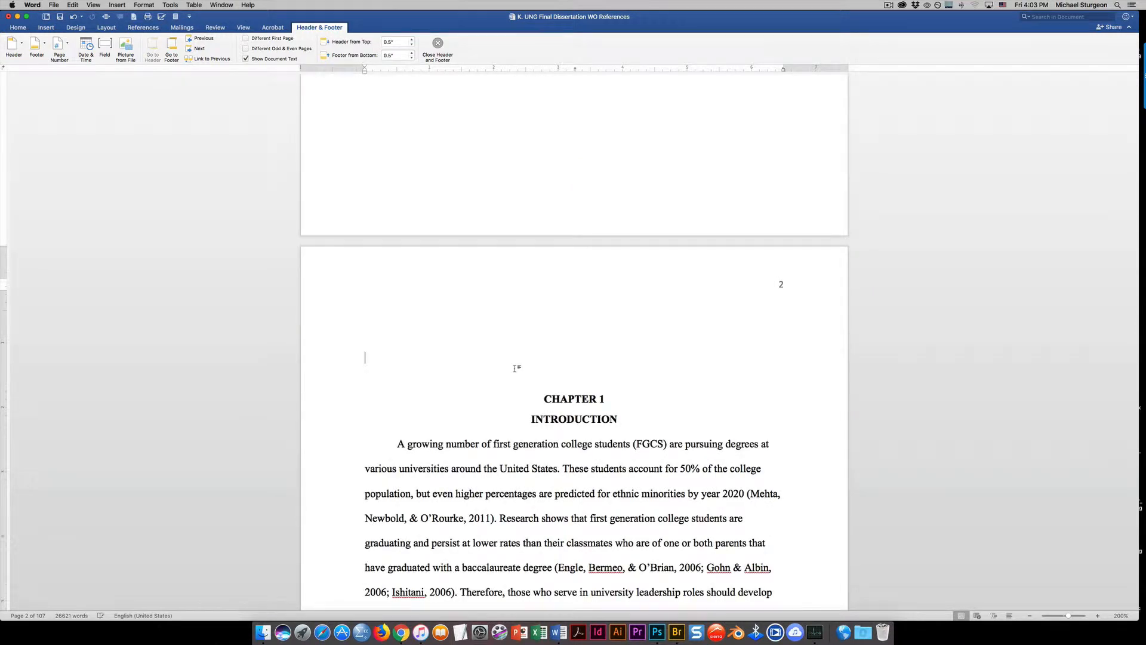
Delete the page number from the title page's header and leave header editing
scroll(511, 370, "up", 15)
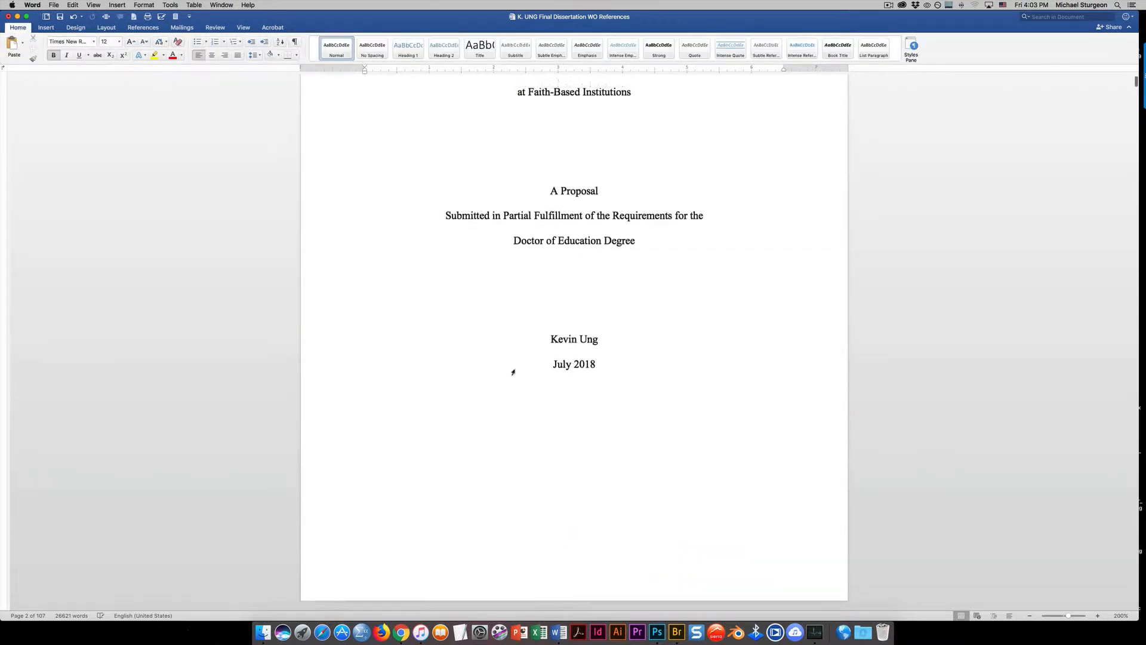
double_click(703, 133)
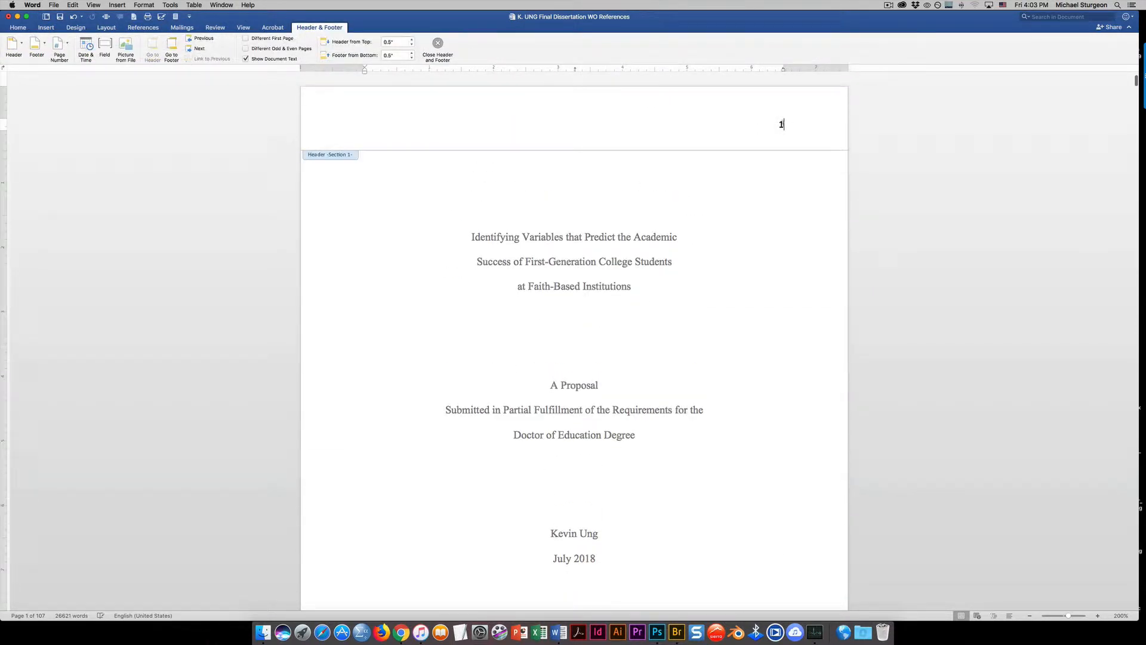
left_click_drag(789, 126, 728, 126)
key("Delete")
double_click(586, 240)
Remove the blank lines above the CHAPTER 1 heading
scroll(575, 265, "down", 15)
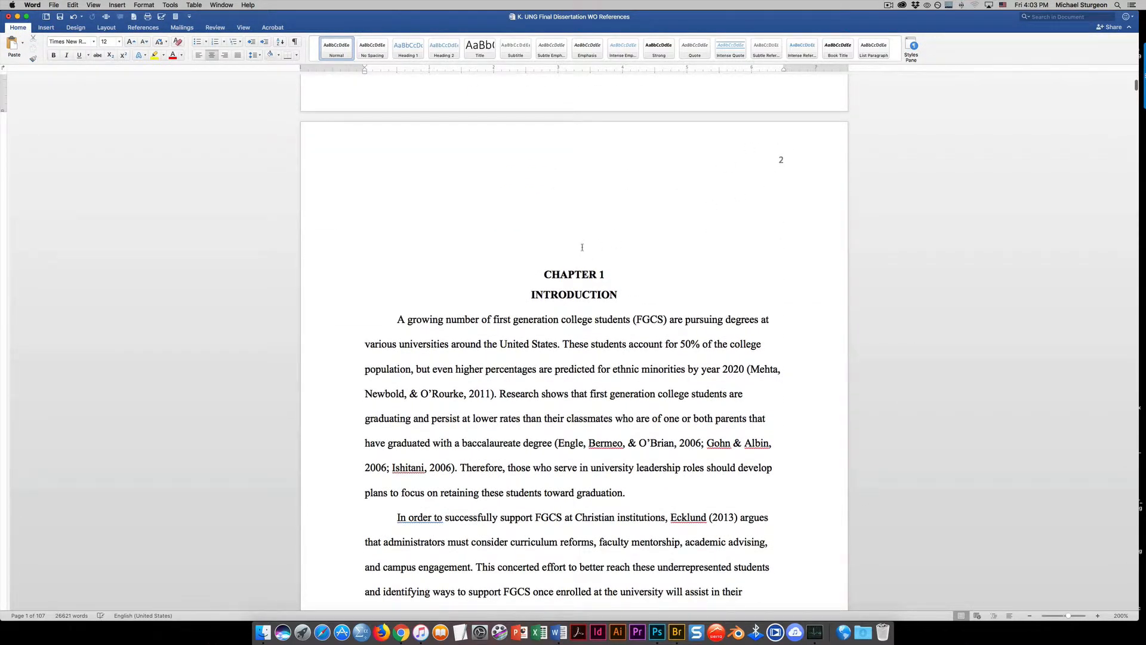
double_click(581, 245)
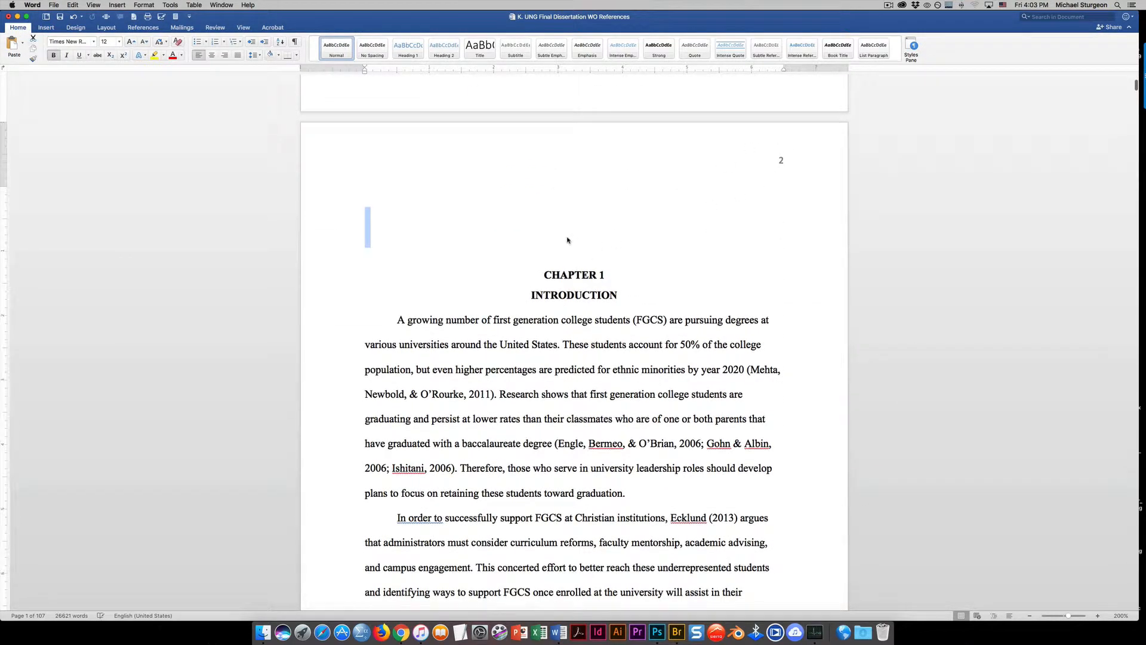
key("BackSpace")
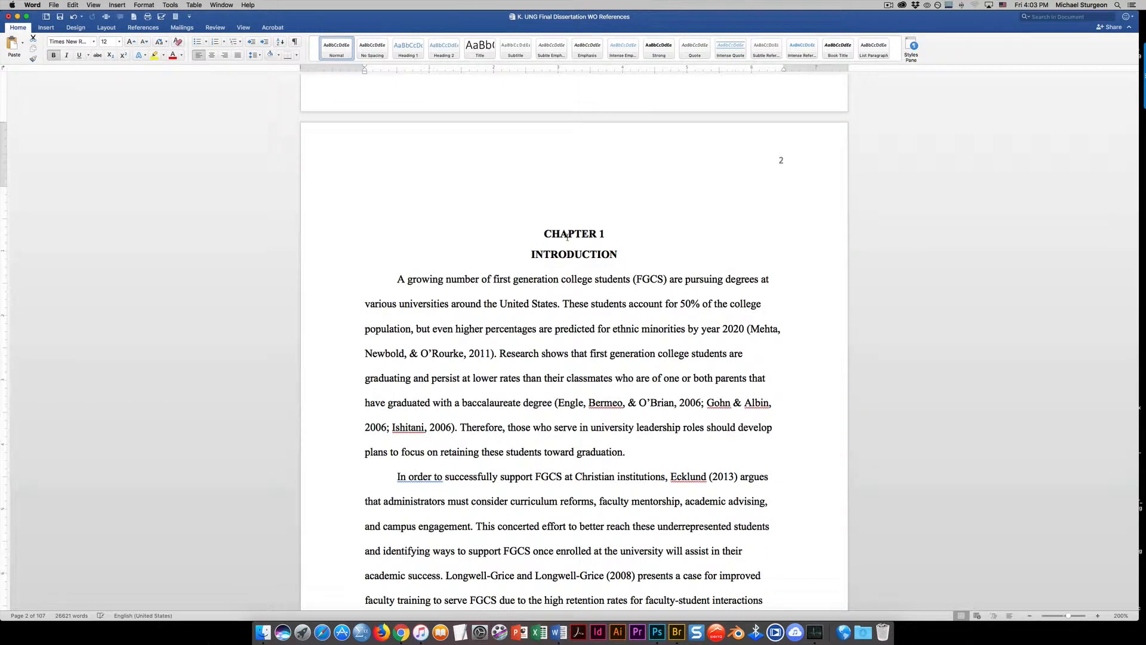
left_click(572, 209)
key("BackSpace")
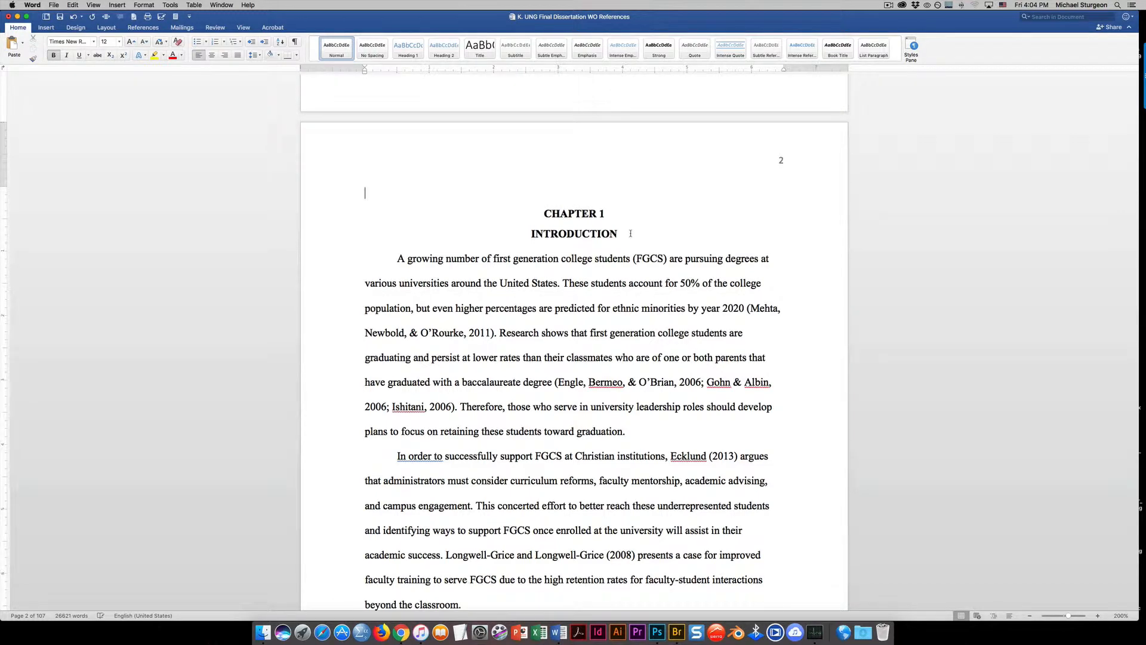
scroll(630, 234, "up", 5)
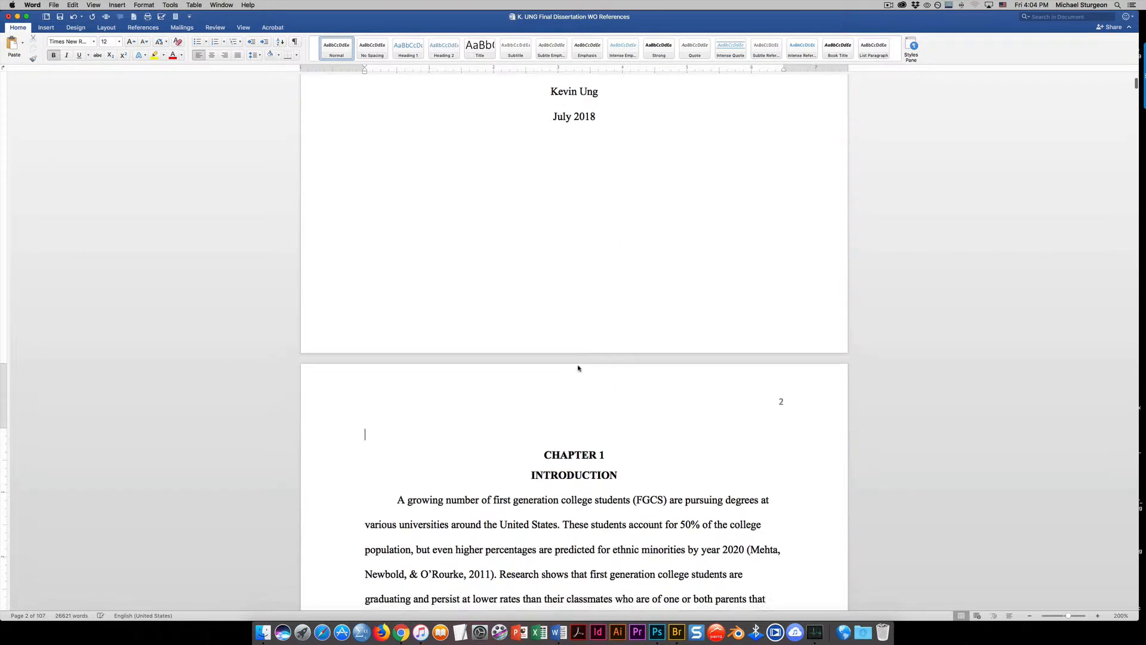
scroll(578, 368, "down", 1)
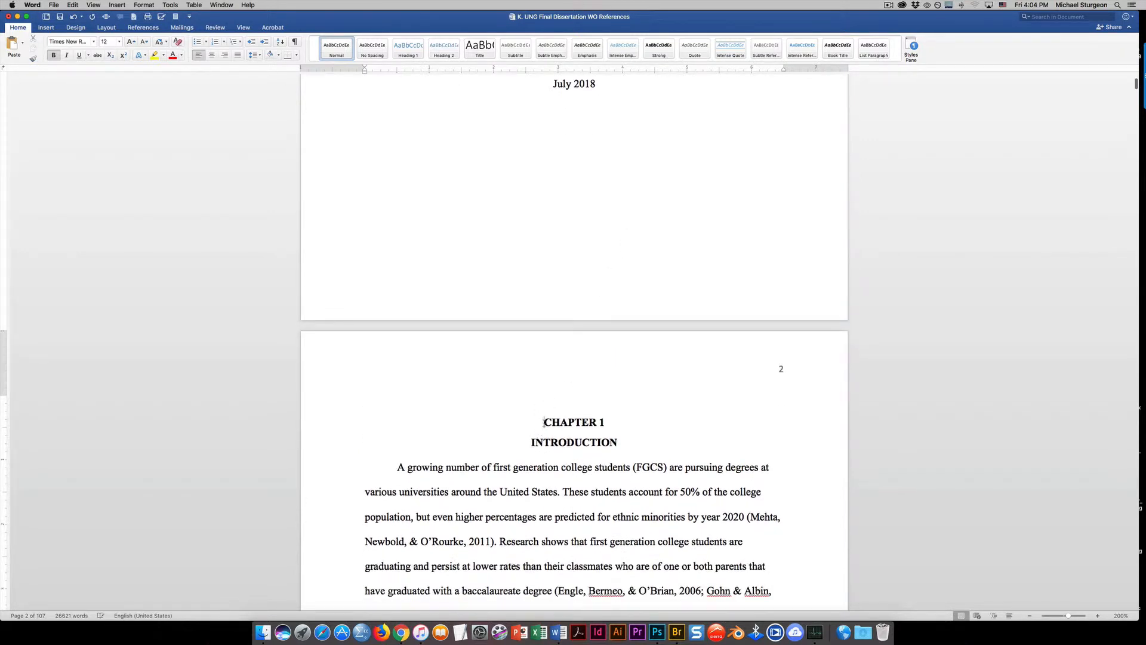
Insert a page break directly before the CHAPTER 1 heading
left_click(544, 422)
left_click(117, 6)
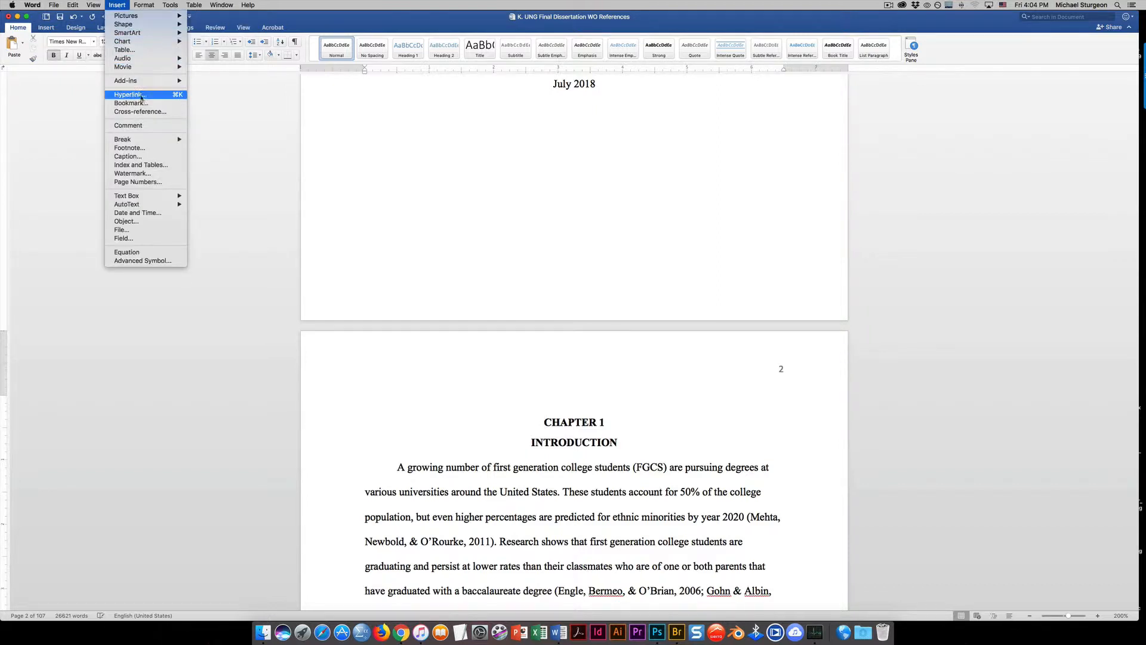
mouse_move(149, 140)
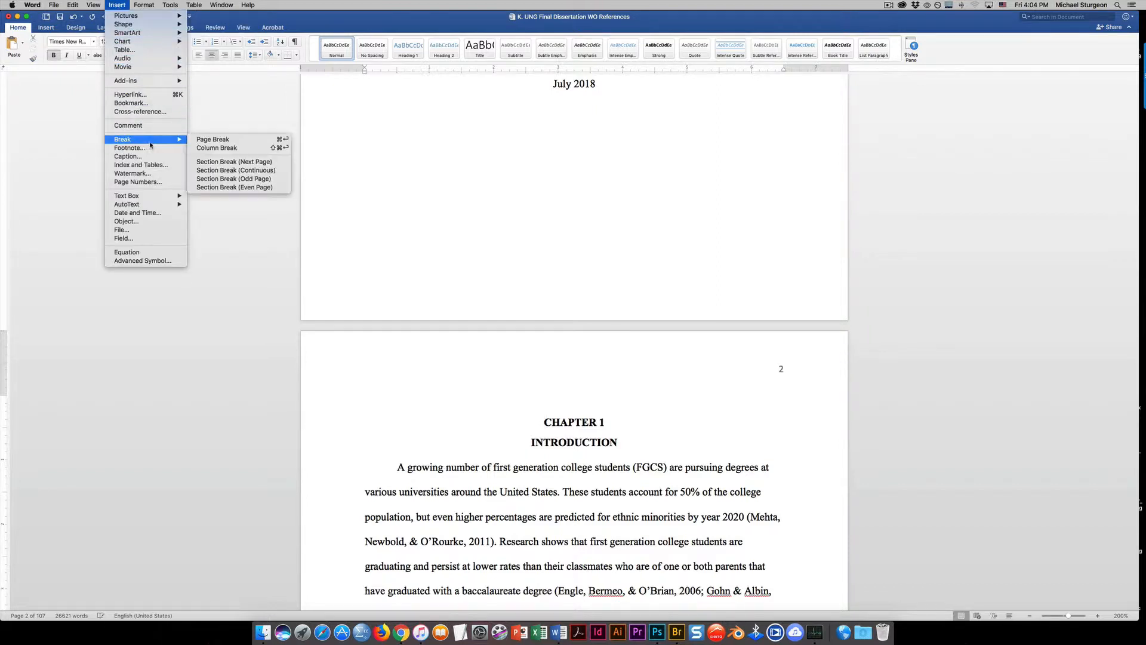
left_click(213, 141)
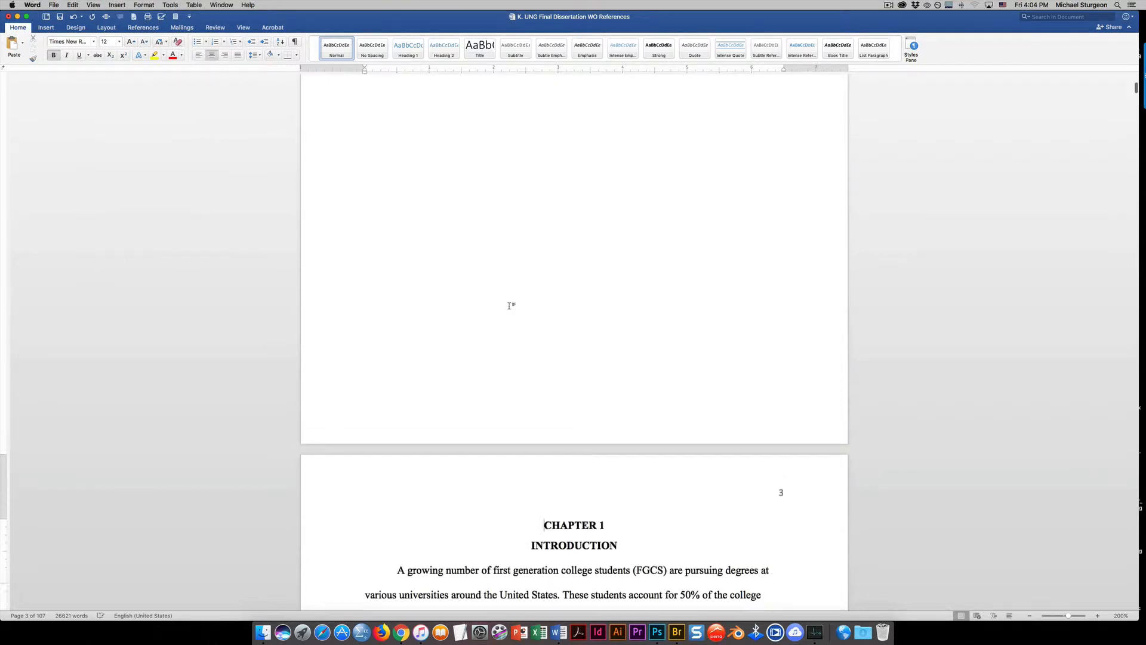
Insert the Classic automatic table of contents on the blank page before Chapter 1 and dismiss the message
scroll(508, 306, "up", 6)
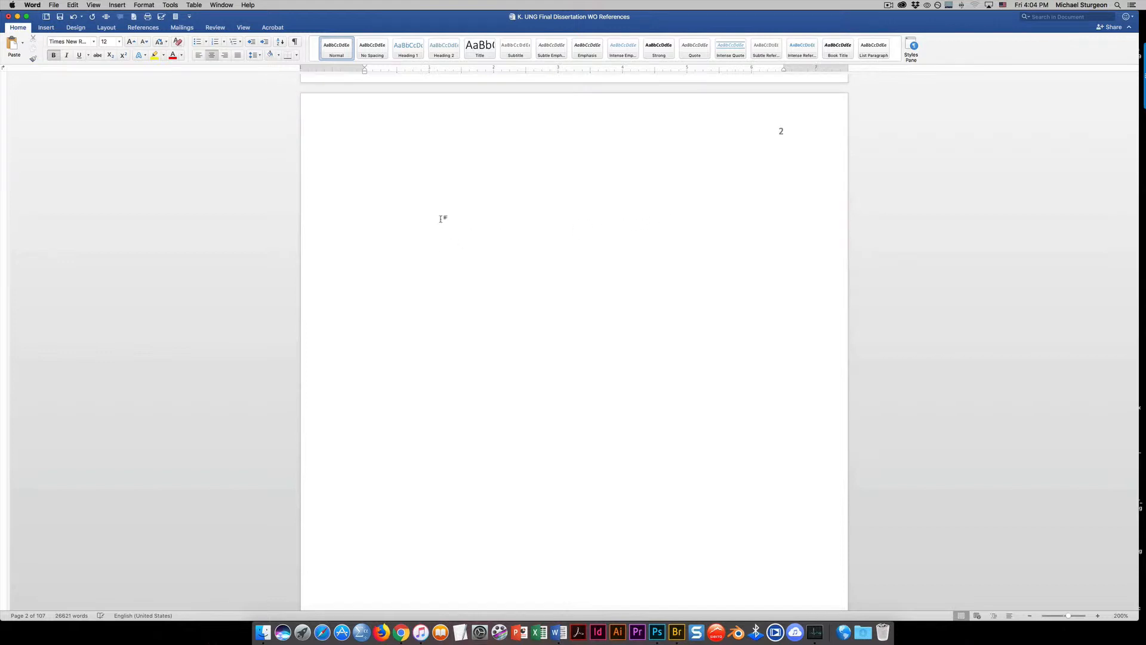
key("super+z")
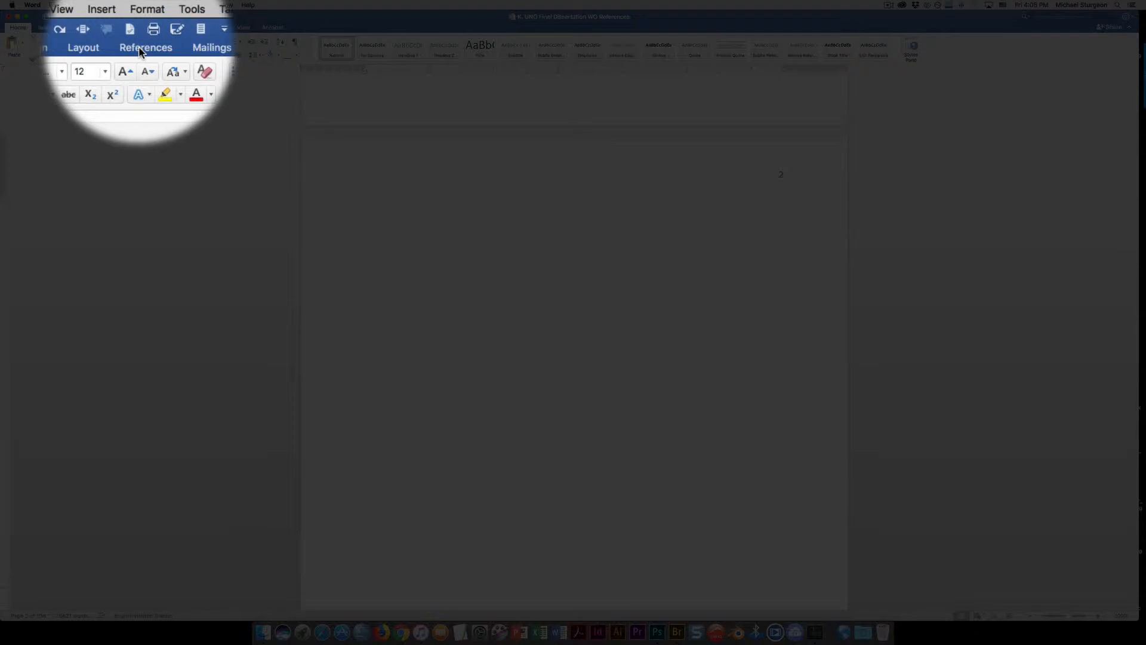
left_click(142, 52)
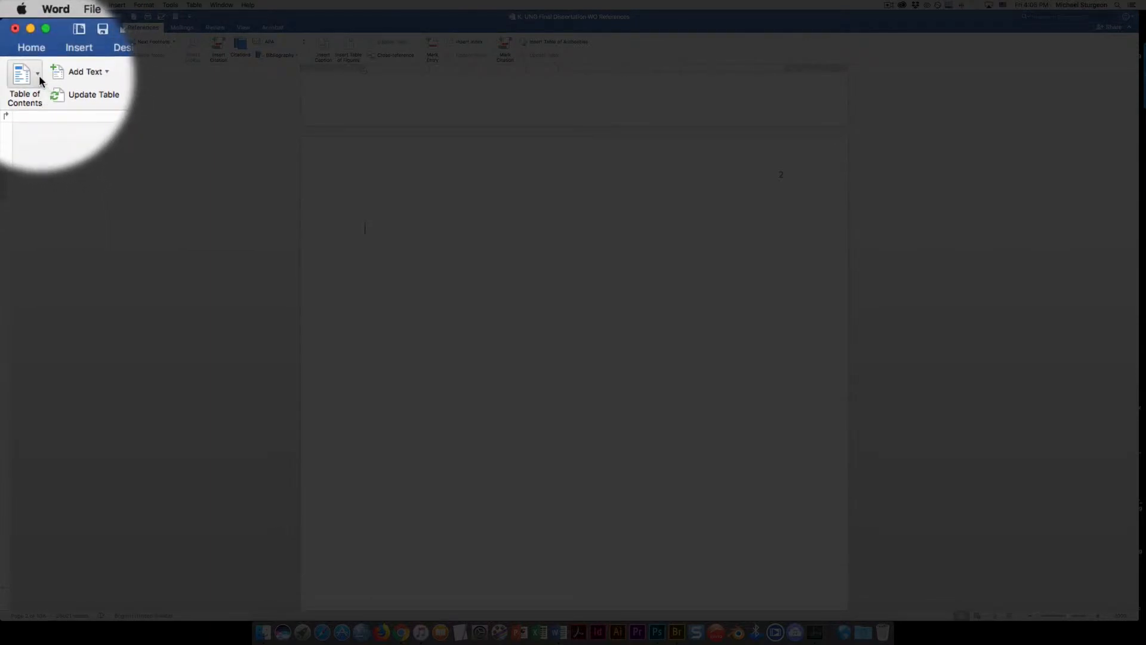
left_click(39, 74)
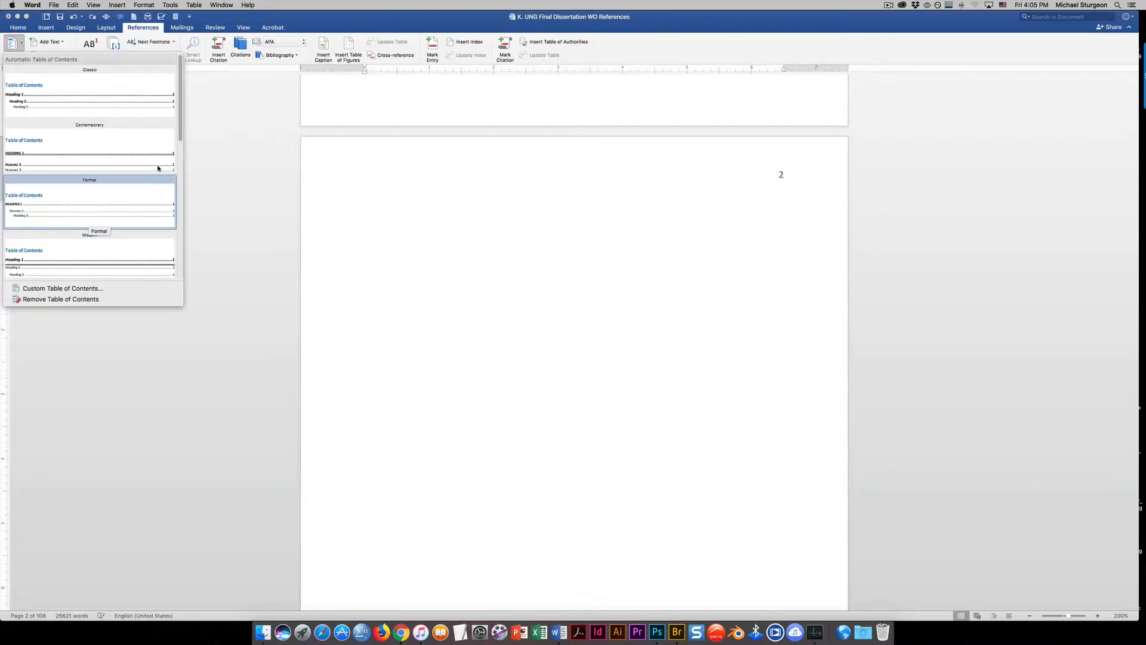
left_click(71, 102)
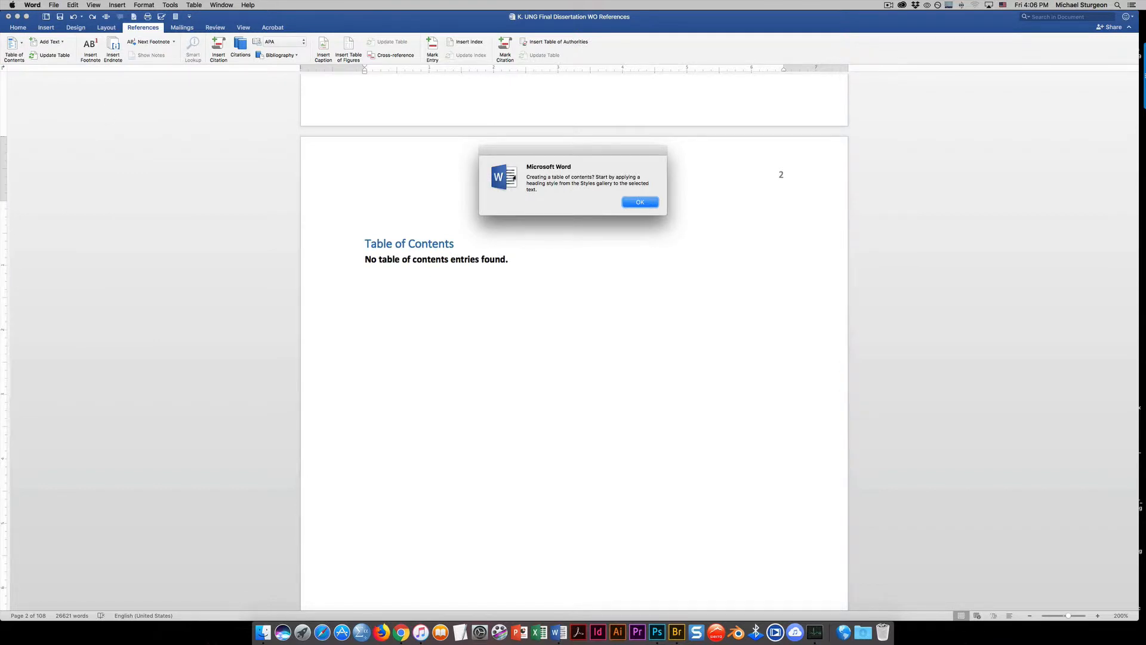
left_click(637, 203)
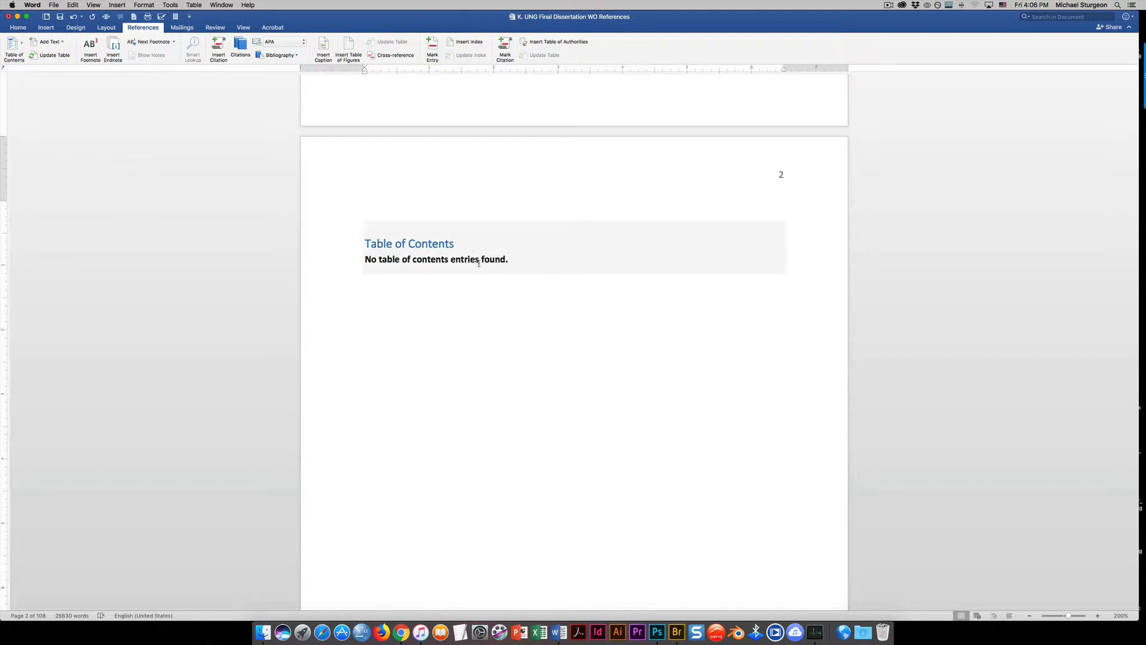
Apply the Heading 1 style to the CHAPTER 1 title
scroll(477, 264, "down", 10)
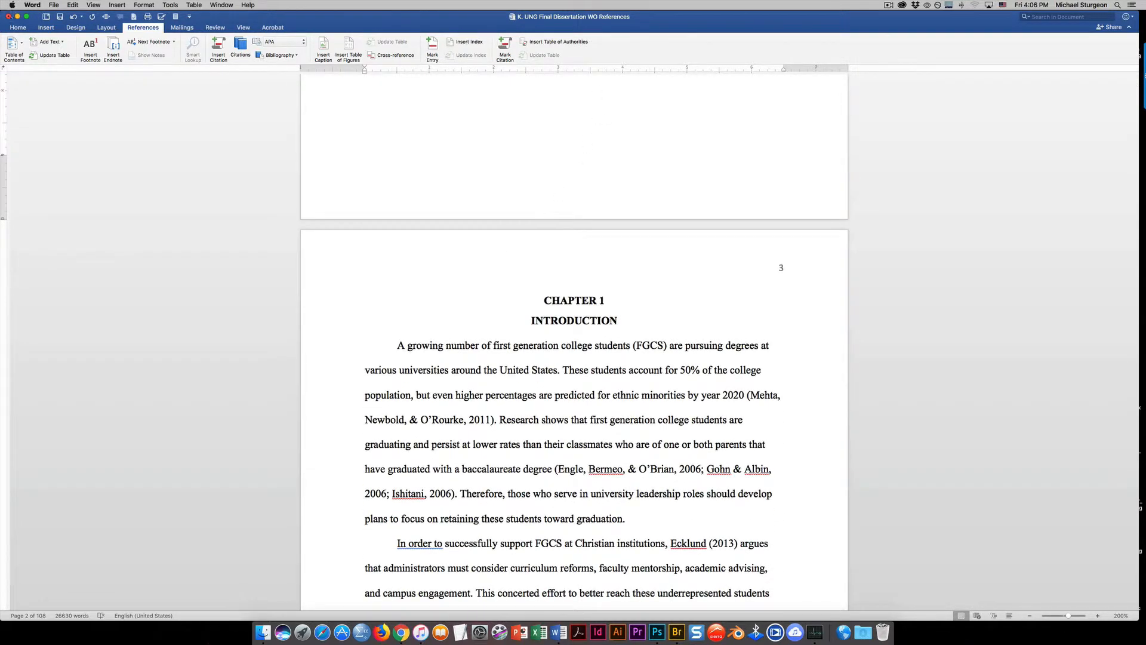
left_click(18, 28)
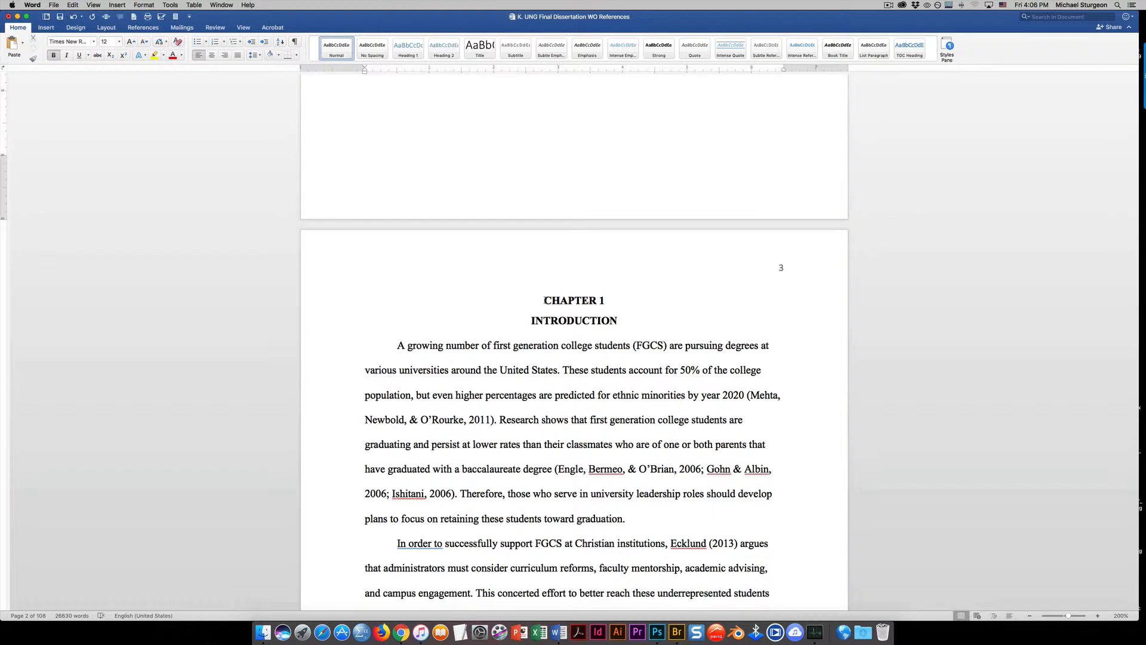
left_click_drag(543, 300, 608, 295)
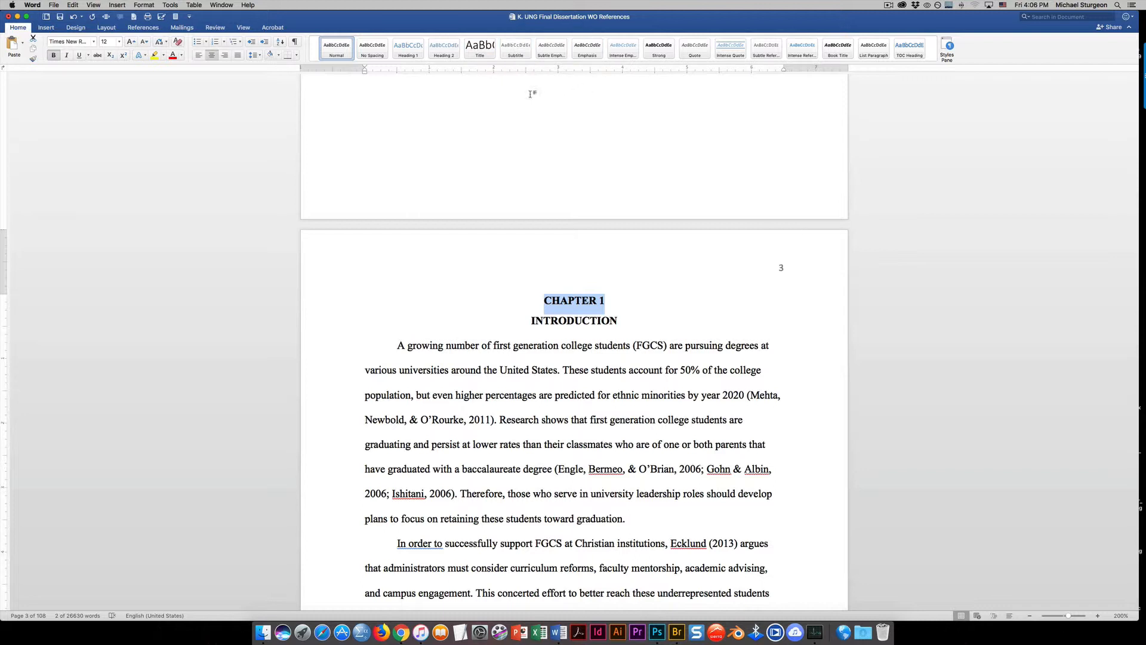
left_click(407, 51)
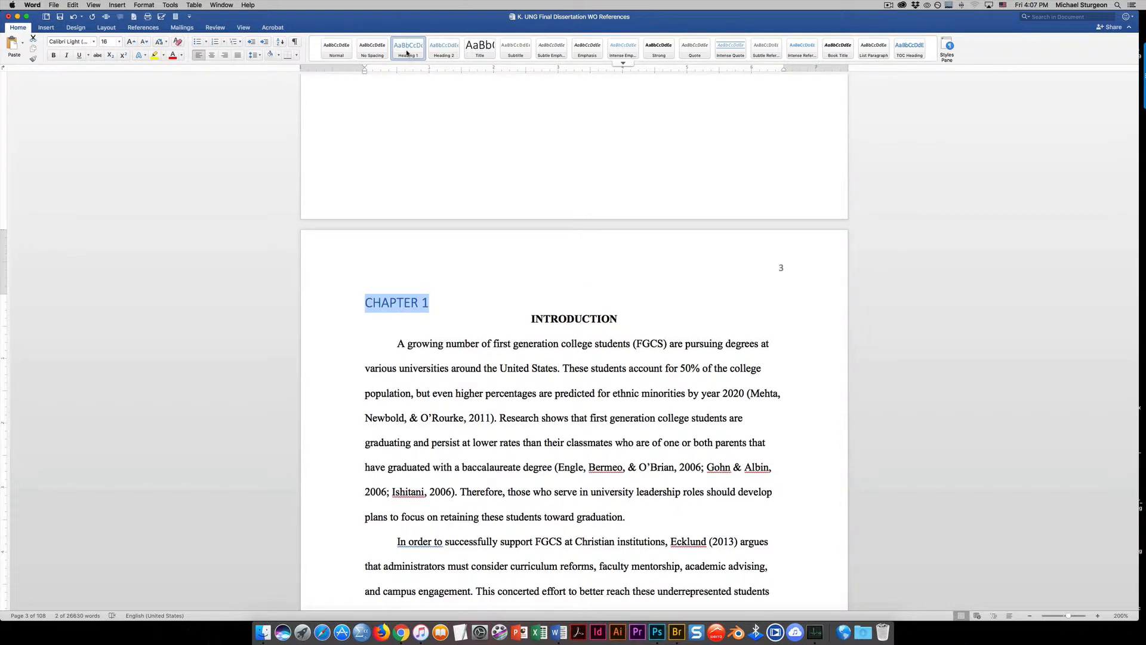
Open the Heading 1 style for modification and rename it Heading 1 - APA
left_click(949, 53)
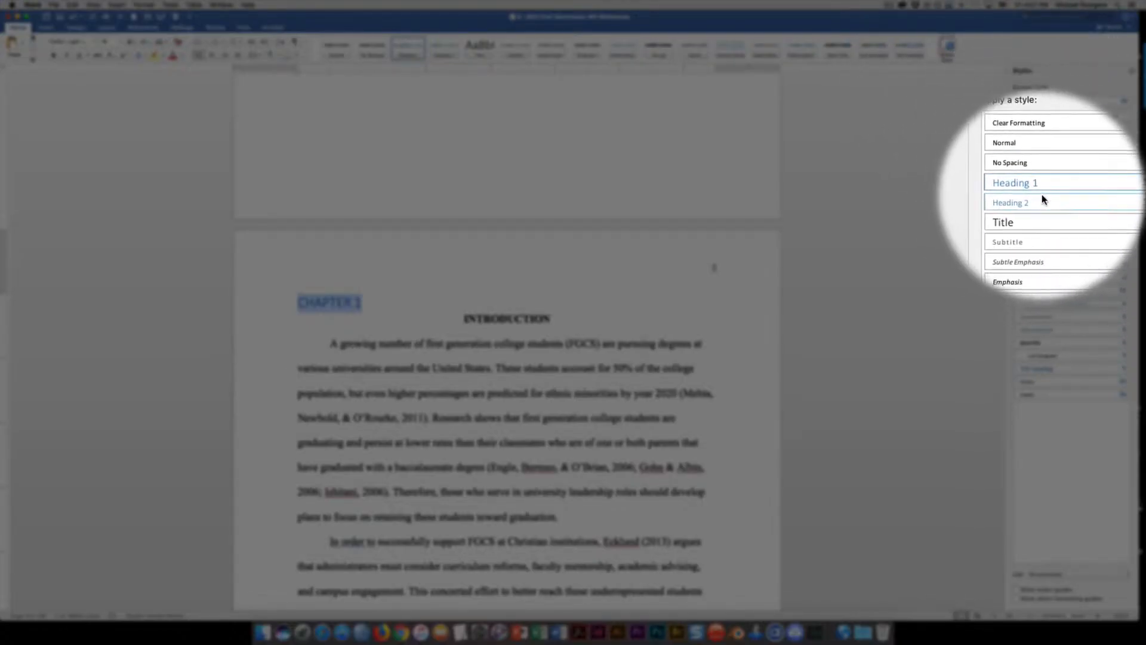
left_click(1112, 186)
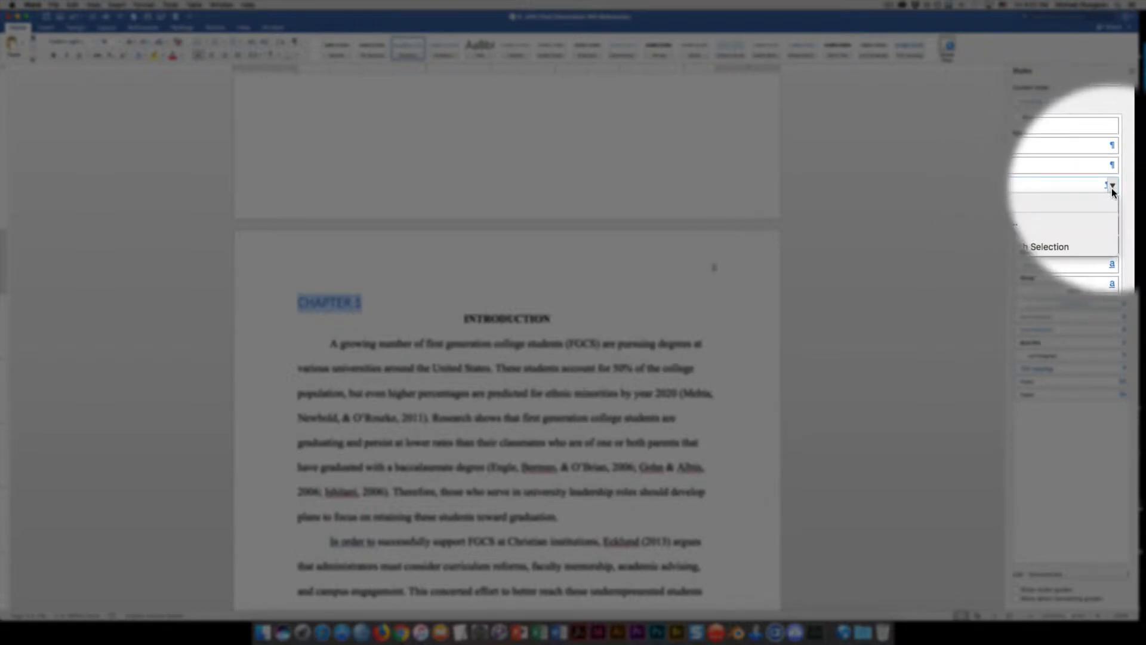
left_click(1041, 213)
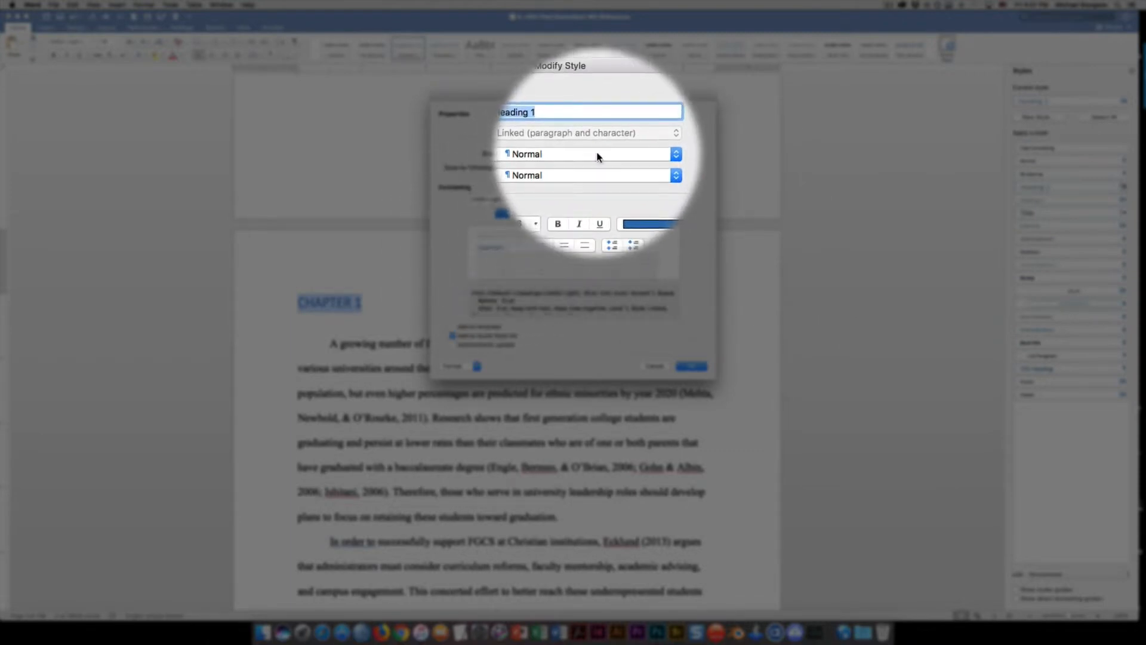
left_click(564, 126)
type("-")
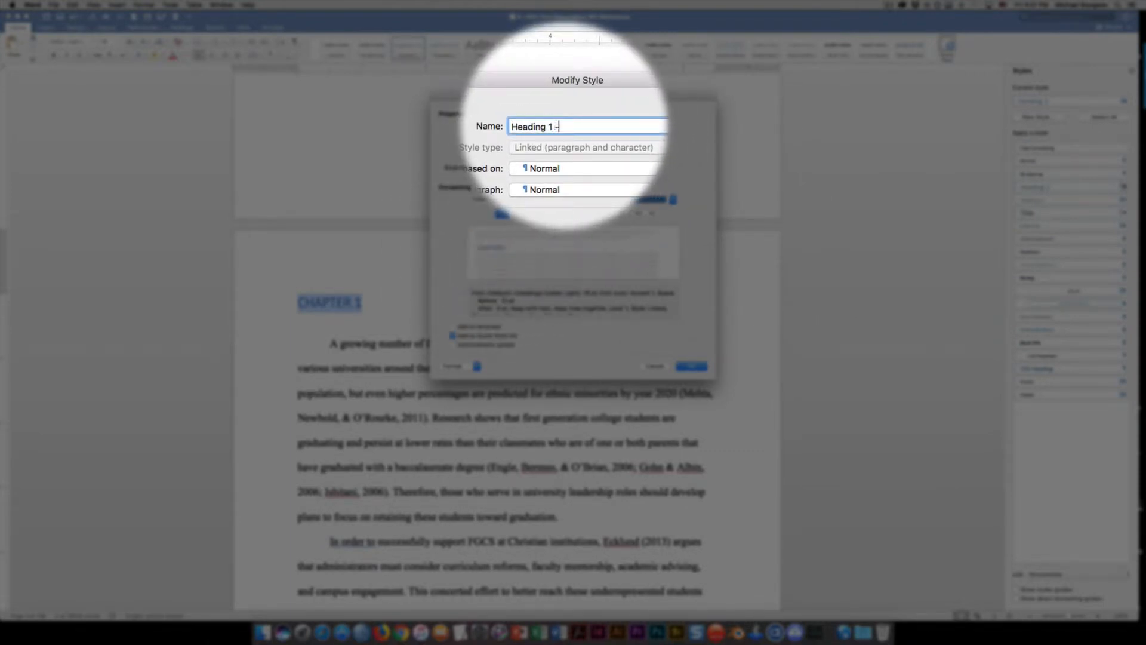
type(" APA")
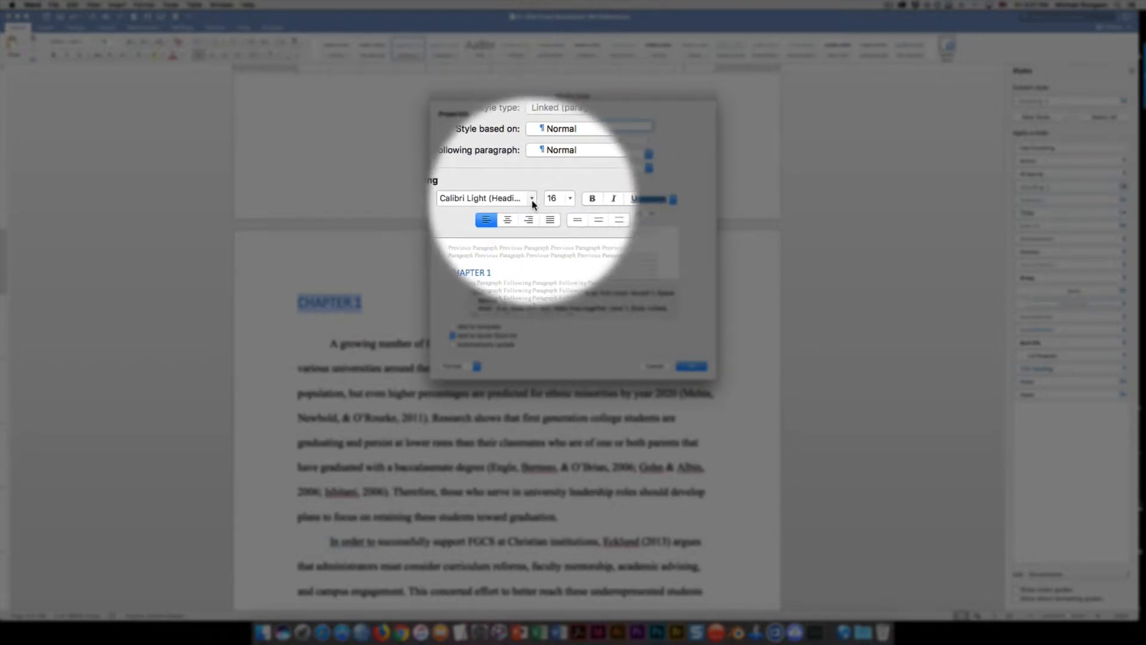
Set the Heading 1 style's font to Times New Roman
left_click(532, 200)
left_click(532, 200)
left_click(532, 201)
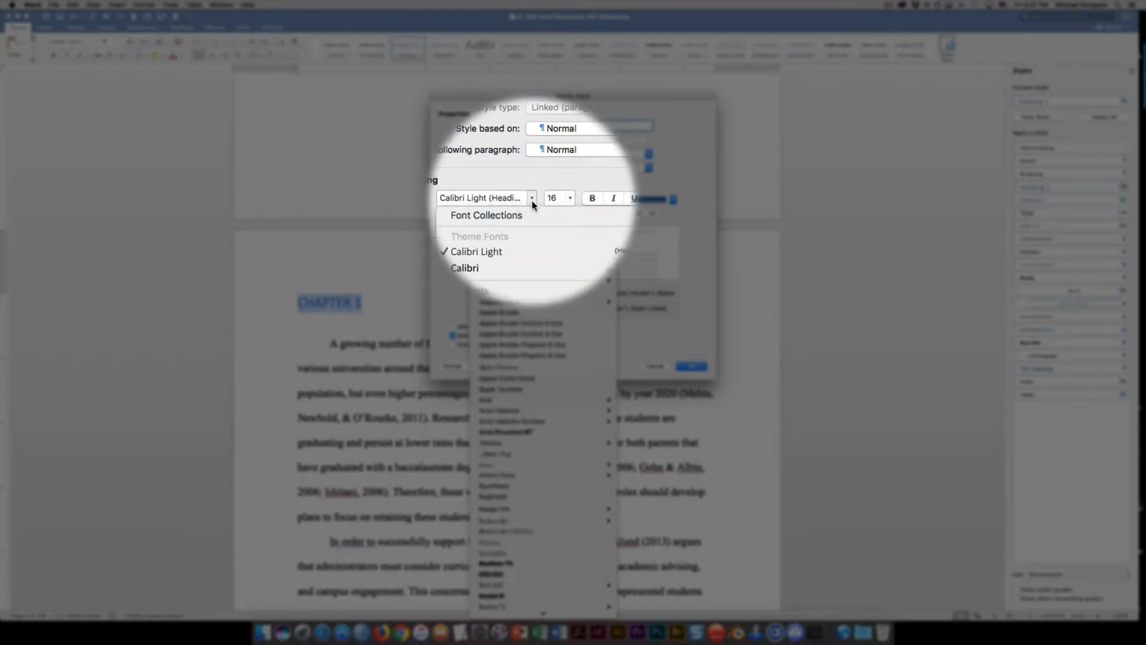
scroll(525, 310, "down", 20)
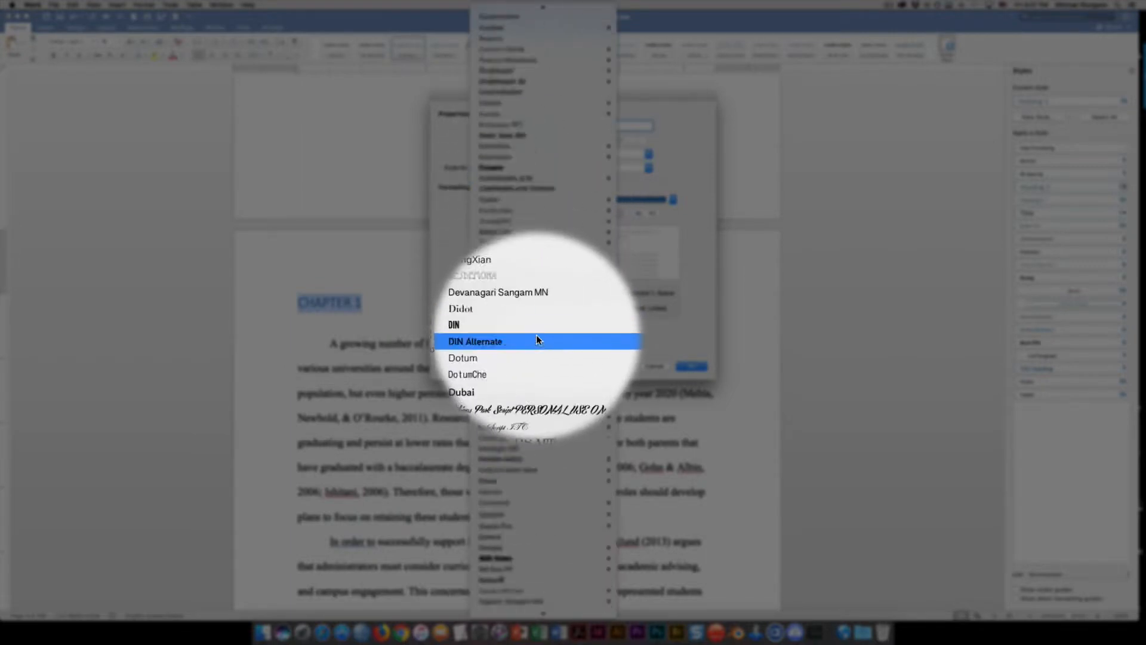
scroll(536, 337, "down", 15)
scroll(537, 358, "down", 5)
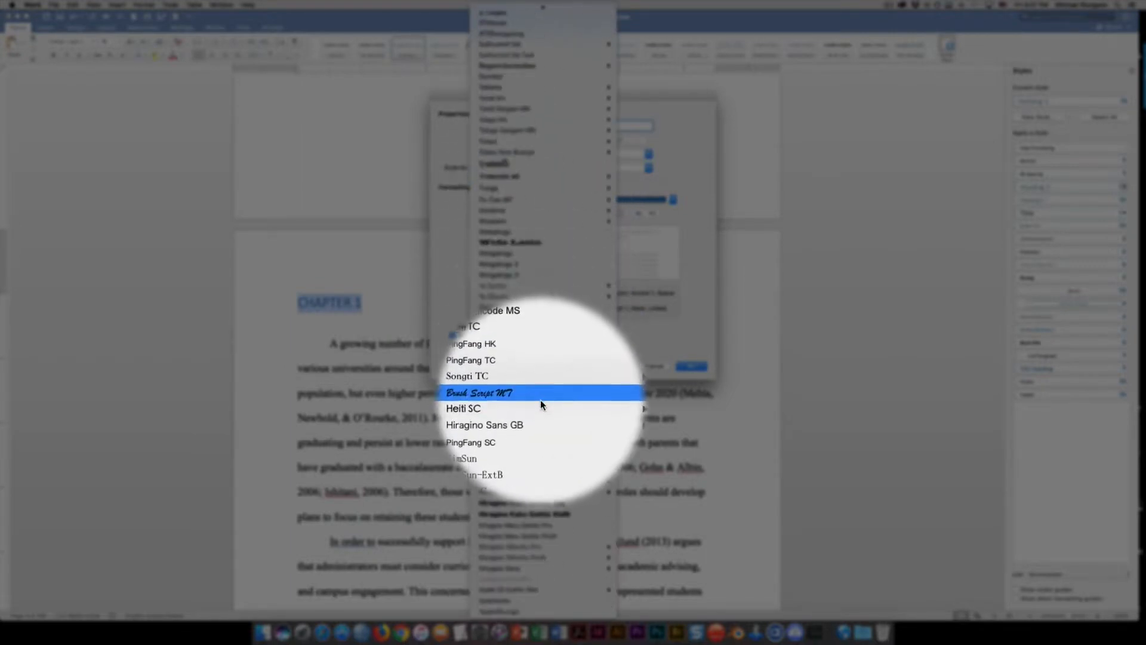
scroll(533, 358, "up", 15)
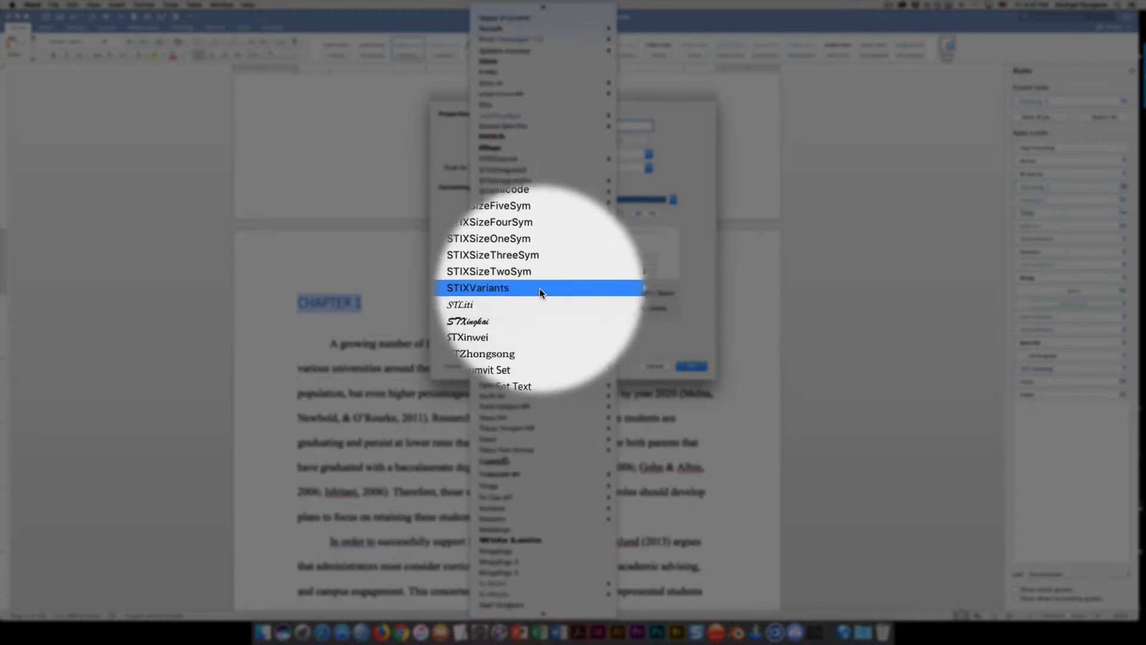
scroll(539, 288, "down", 3)
scroll(538, 289, "down", 2)
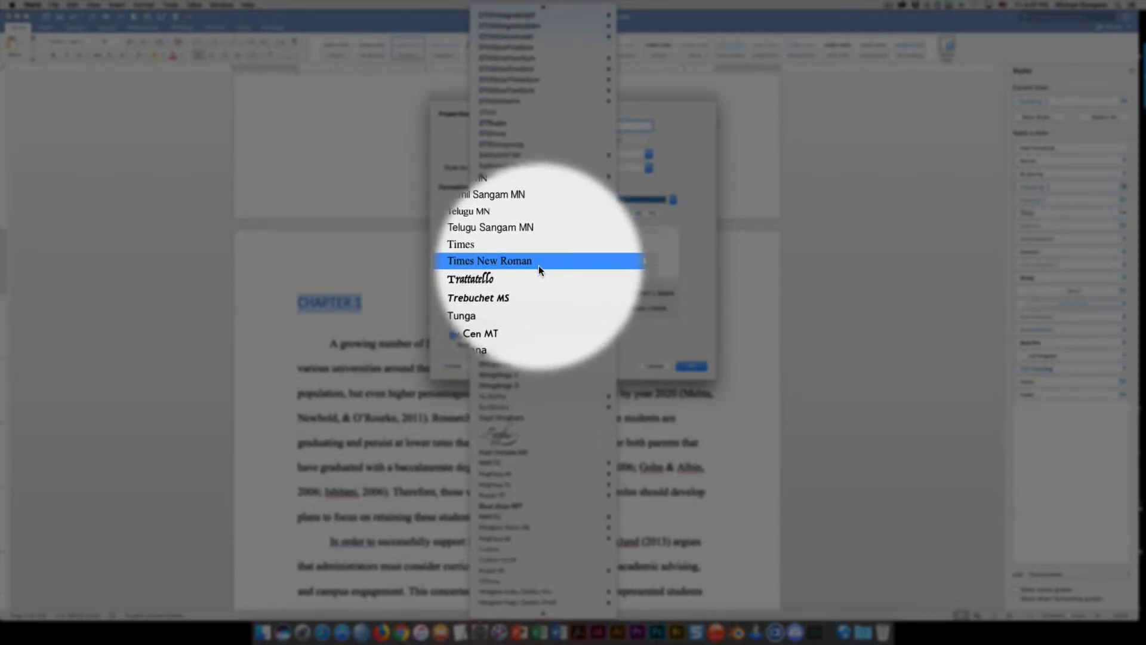
left_click(635, 262)
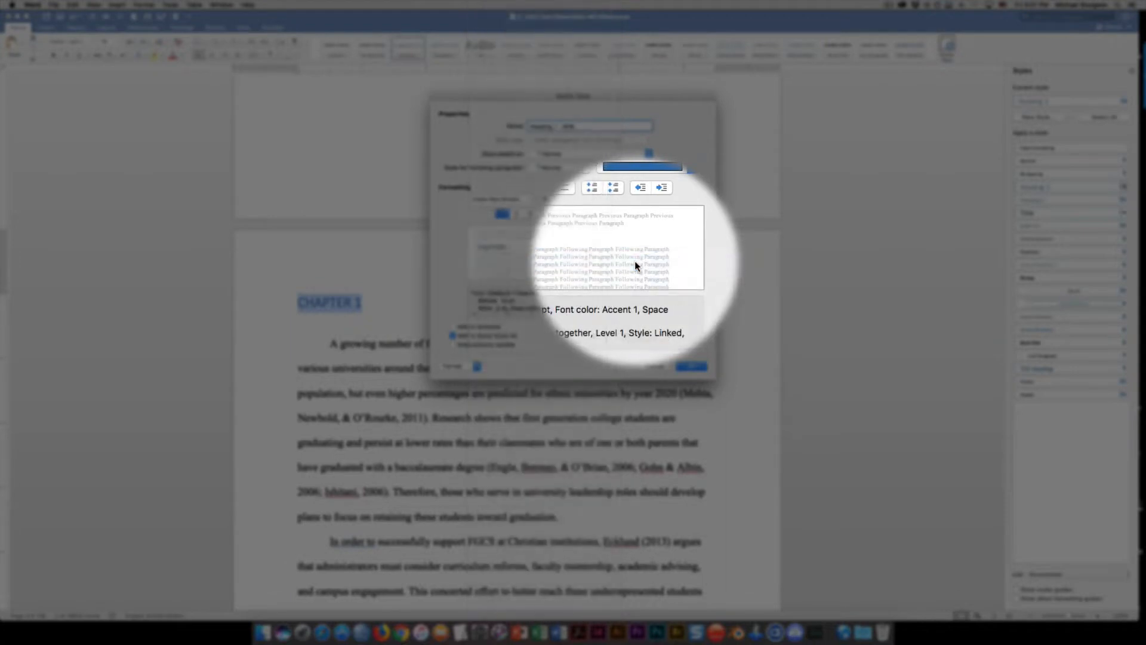
Make the Heading 1 style centered and black, add it to the template, and save the style changes
left_click(517, 217)
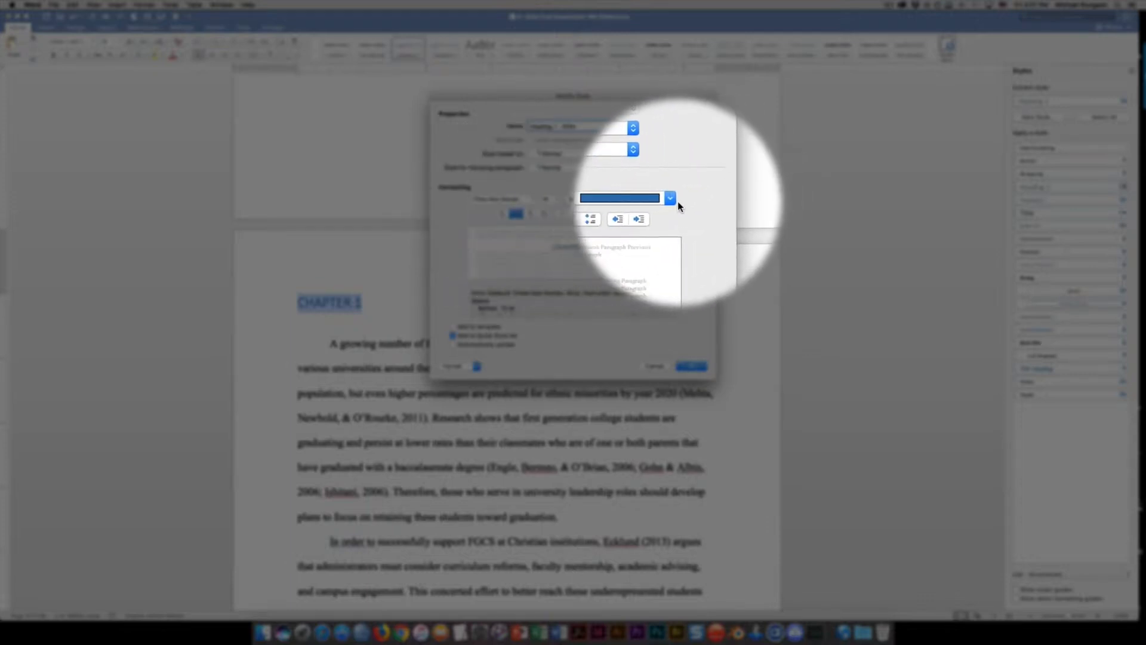
left_click(670, 198)
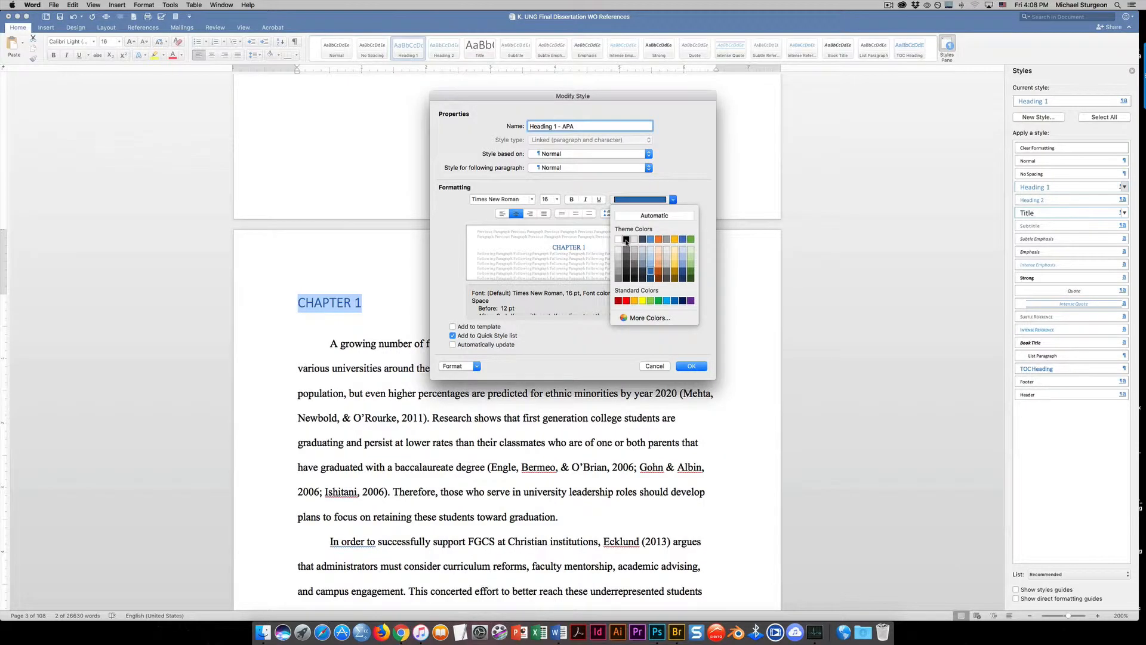
left_click(625, 240)
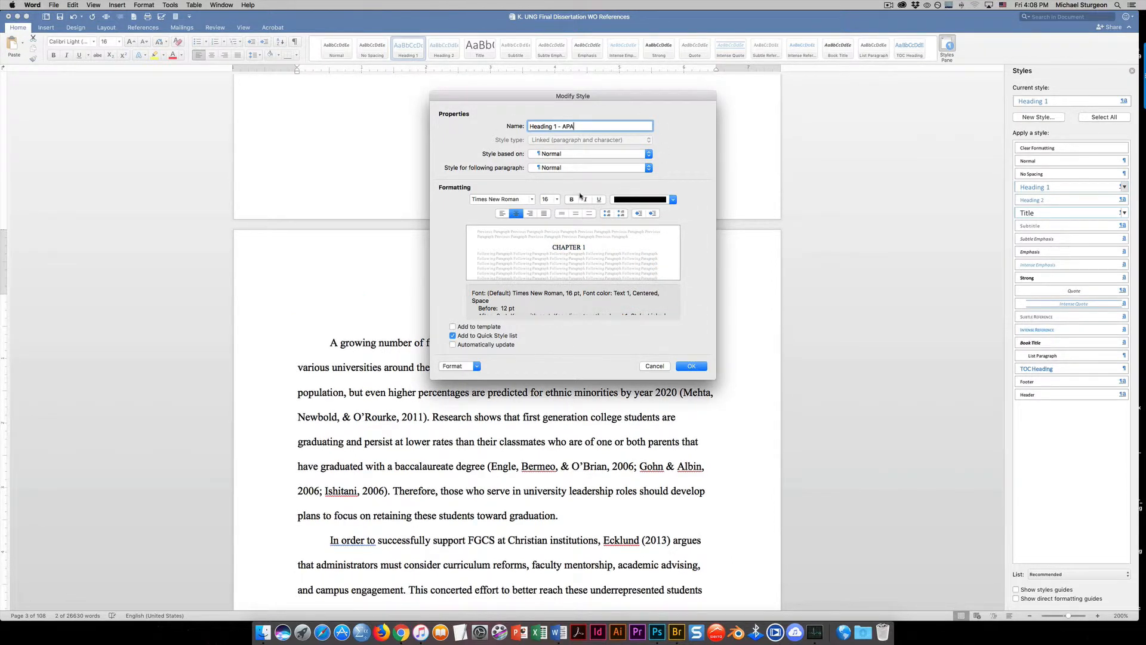
left_click(453, 327)
left_click(690, 367)
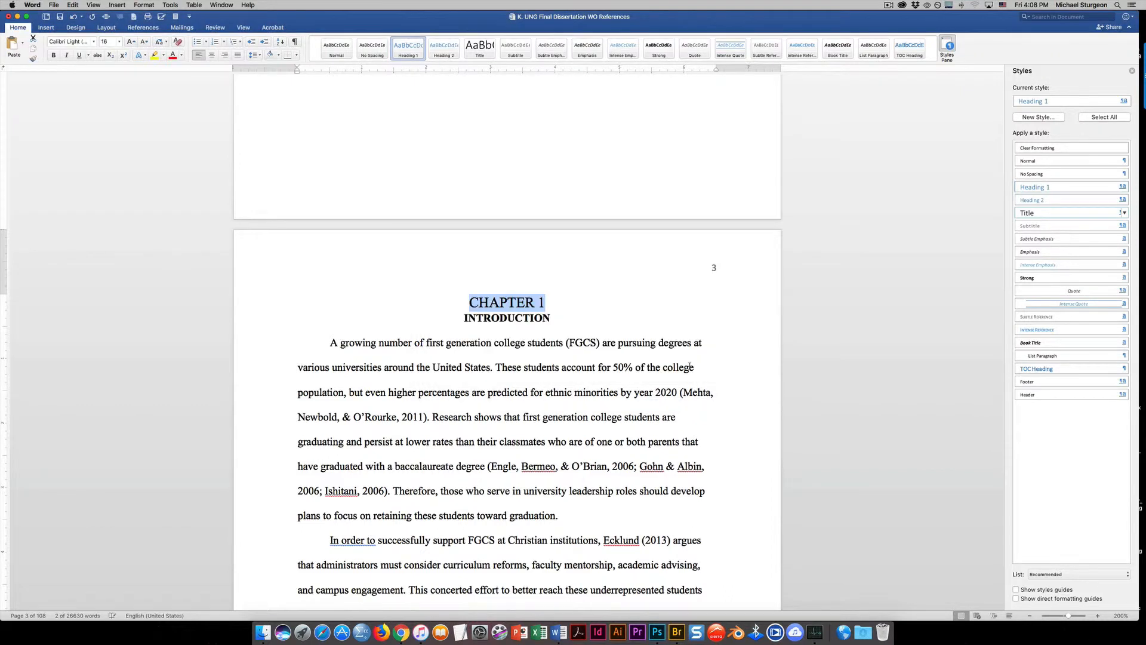
Apply the Heading 2 style to the INTRODUCTION heading under CHAPTER 1
left_click(580, 319)
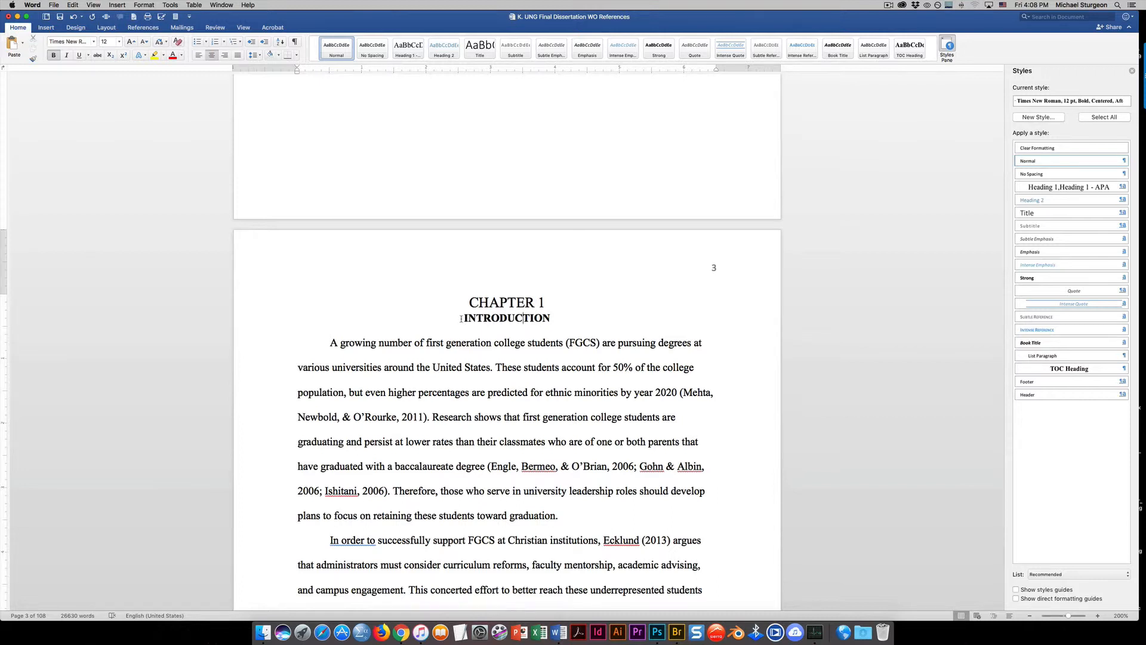
left_click_drag(461, 318, 550, 320)
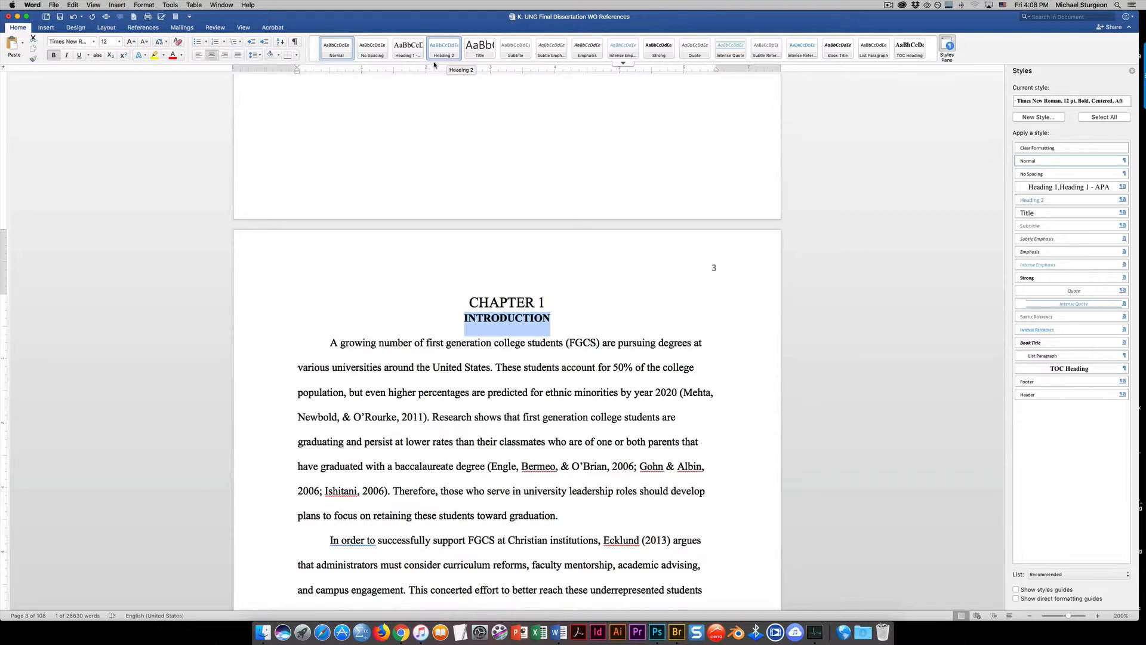
left_click(447, 50)
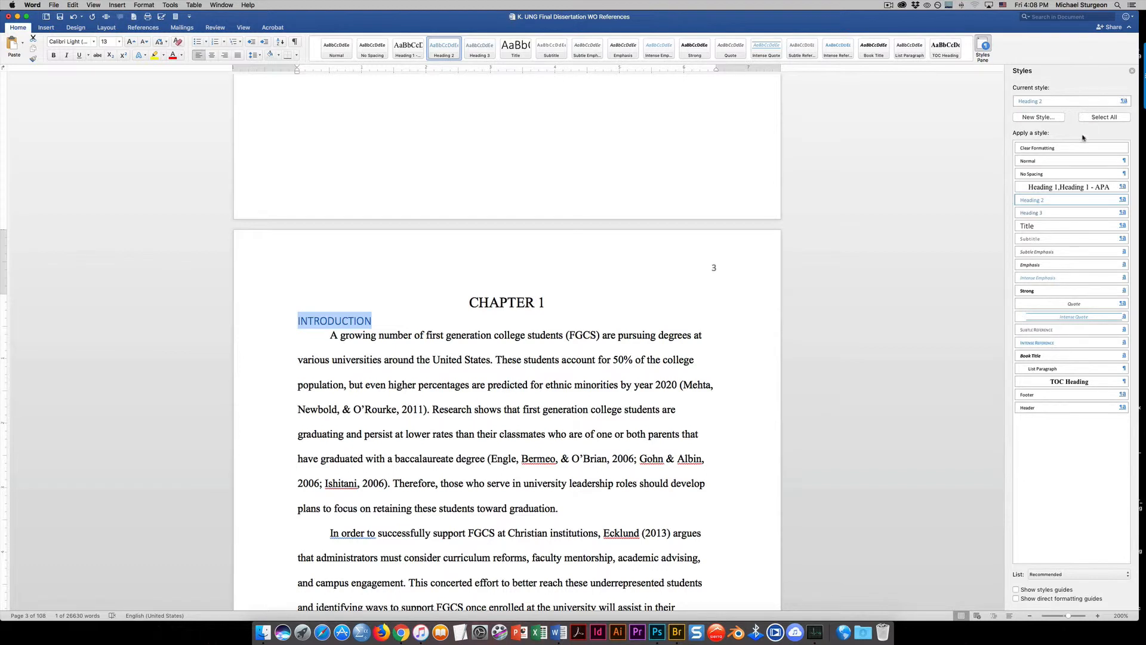
Modify the Heading 2 style to use black text and rename it Heading 2 - APA
left_click(1125, 202)
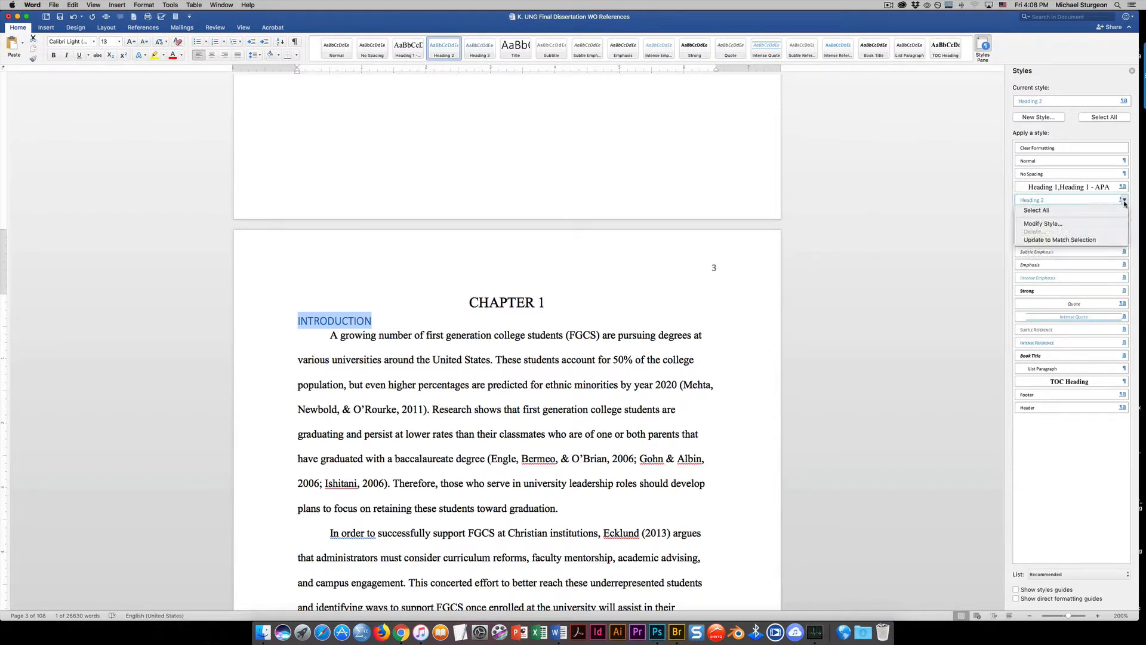
left_click(1050, 224)
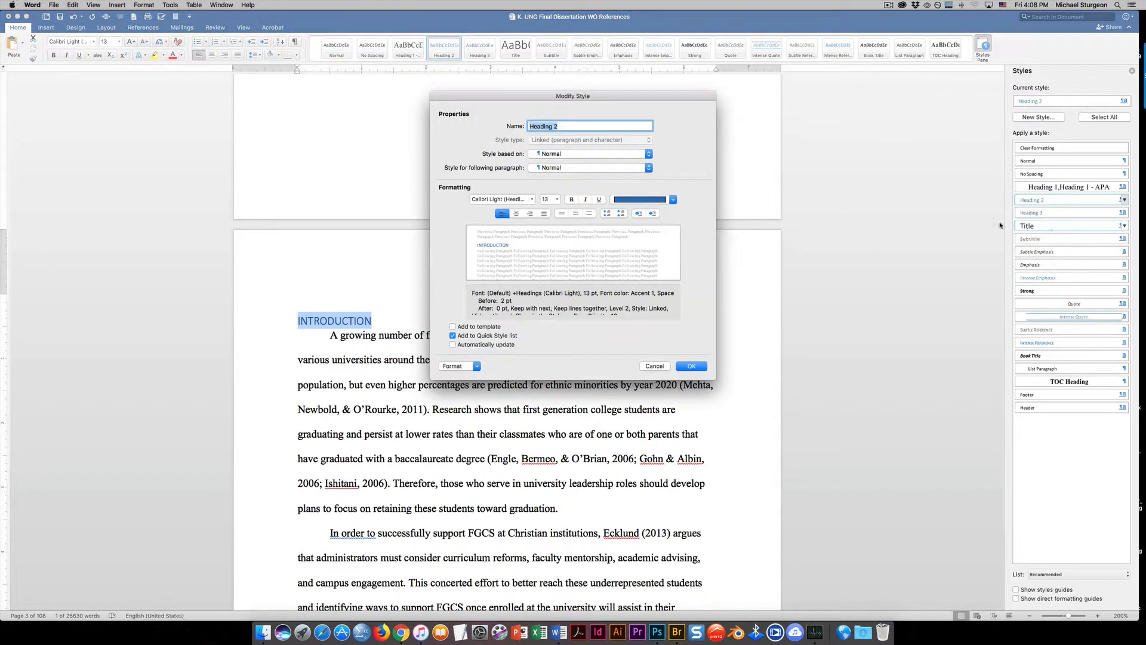
left_click(673, 199)
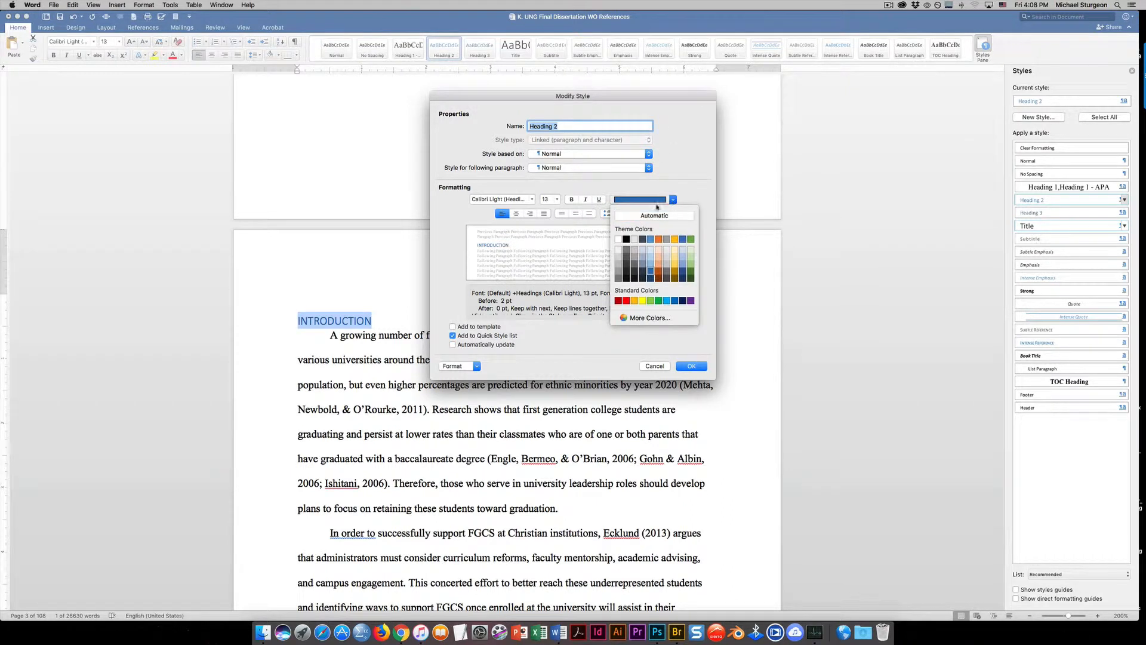
left_click(625, 241)
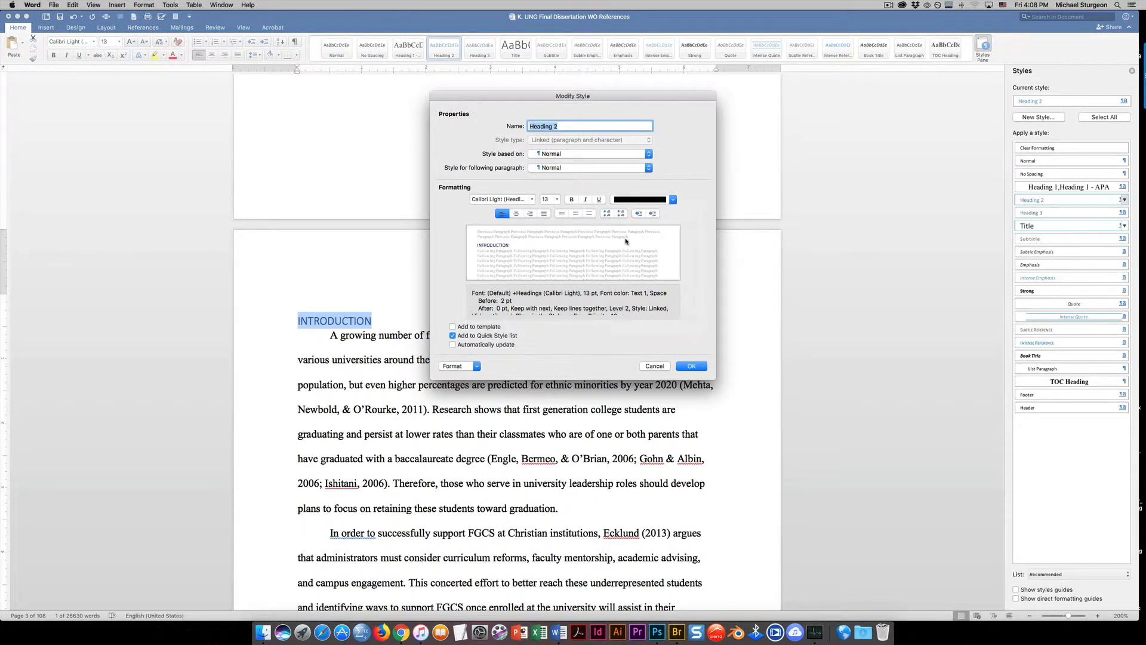
left_click(566, 126)
type("AP")
type("PA")
Set the Heading 2 style's font to Times New Roman at 12 pt
left_click(532, 201)
left_click(532, 200)
left_click(532, 201)
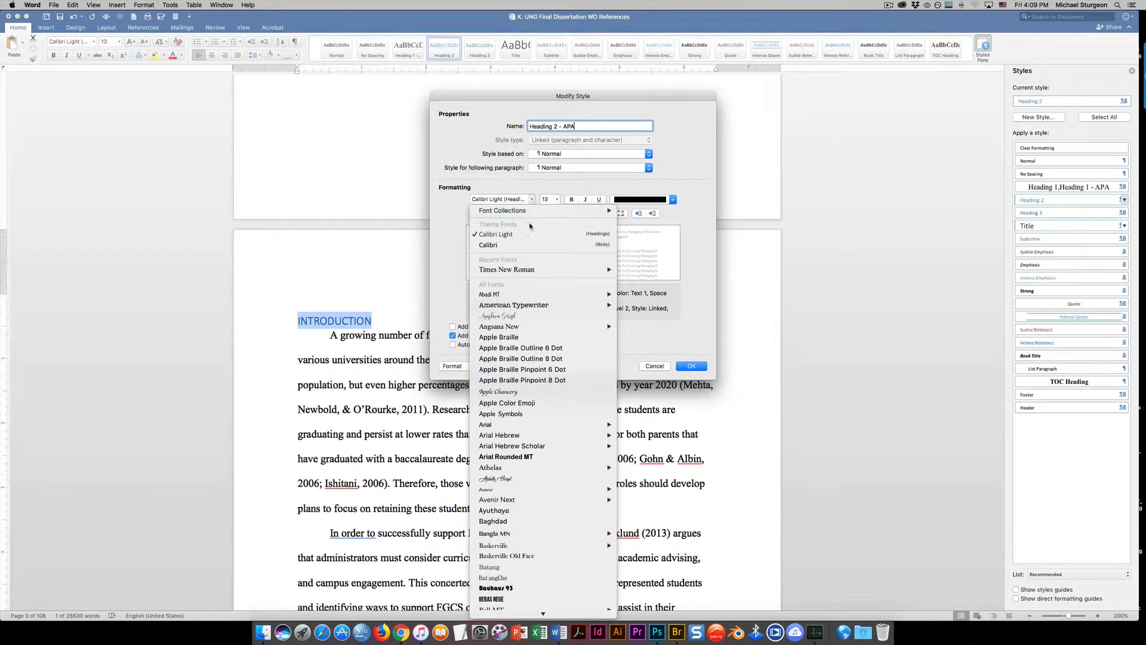
mouse_move(573, 270)
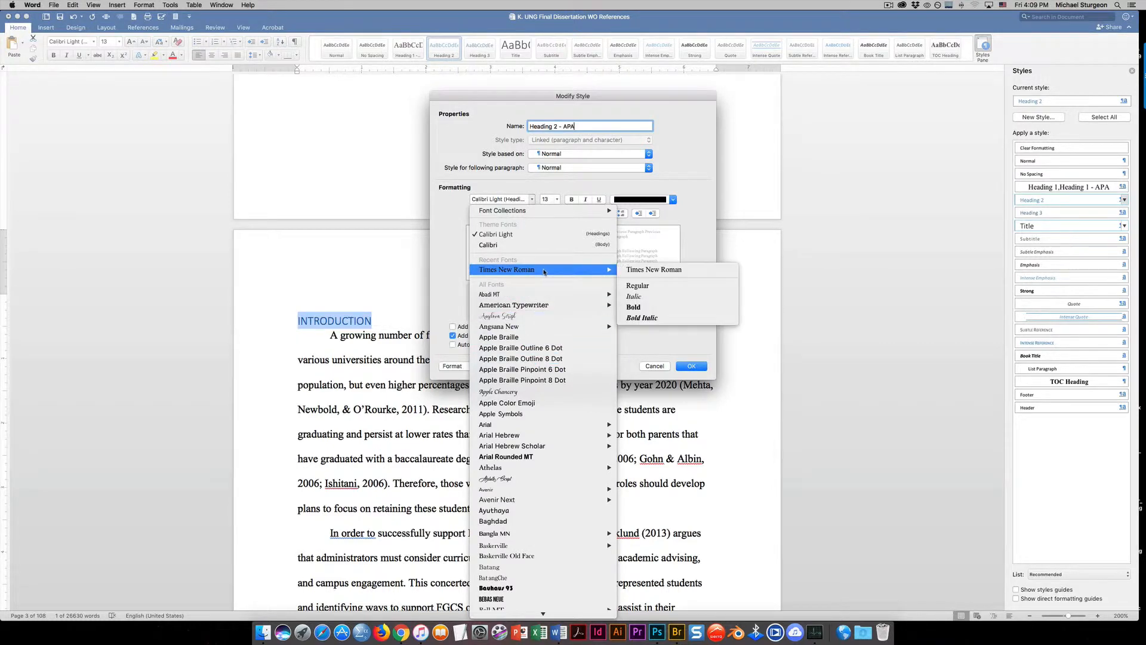
left_click(640, 270)
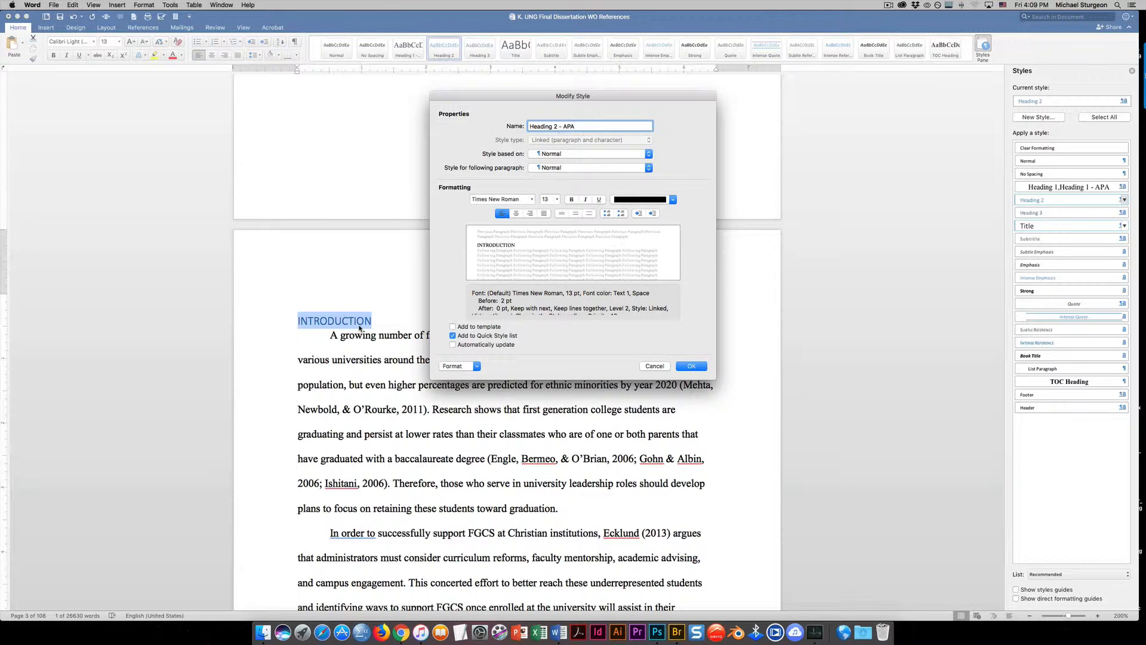
left_click(557, 200)
left_click(554, 244)
Add the Heading 2 style to the template, keep it left-aligned, and save the style changes
left_click(453, 327)
left_click(515, 213)
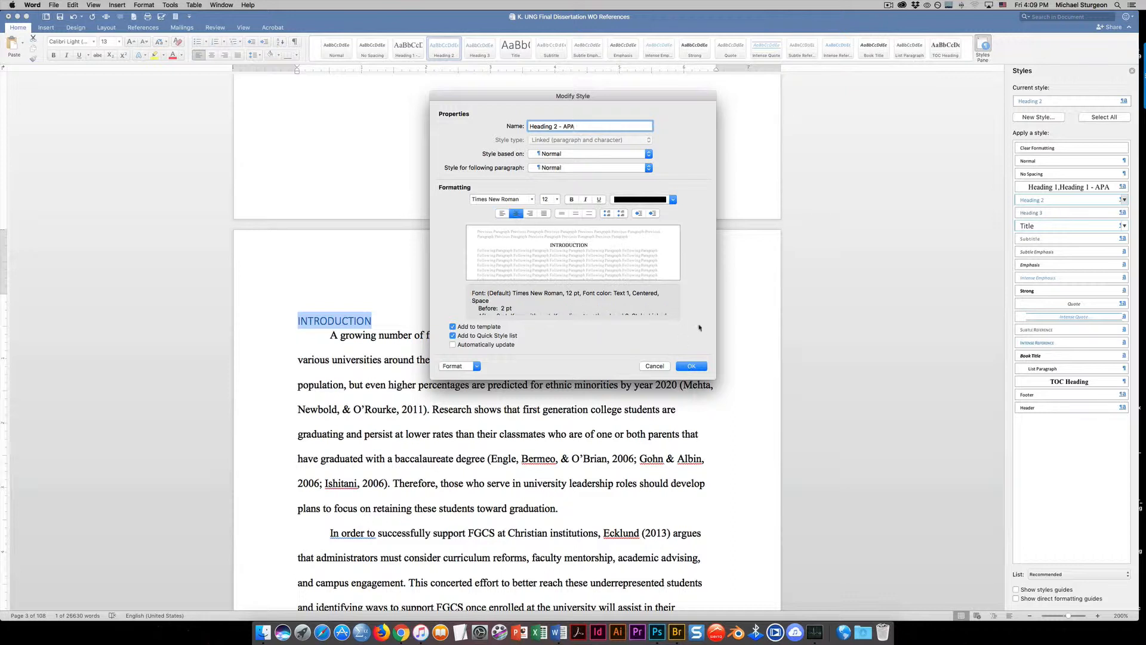
left_click(690, 366)
left_click(502, 213)
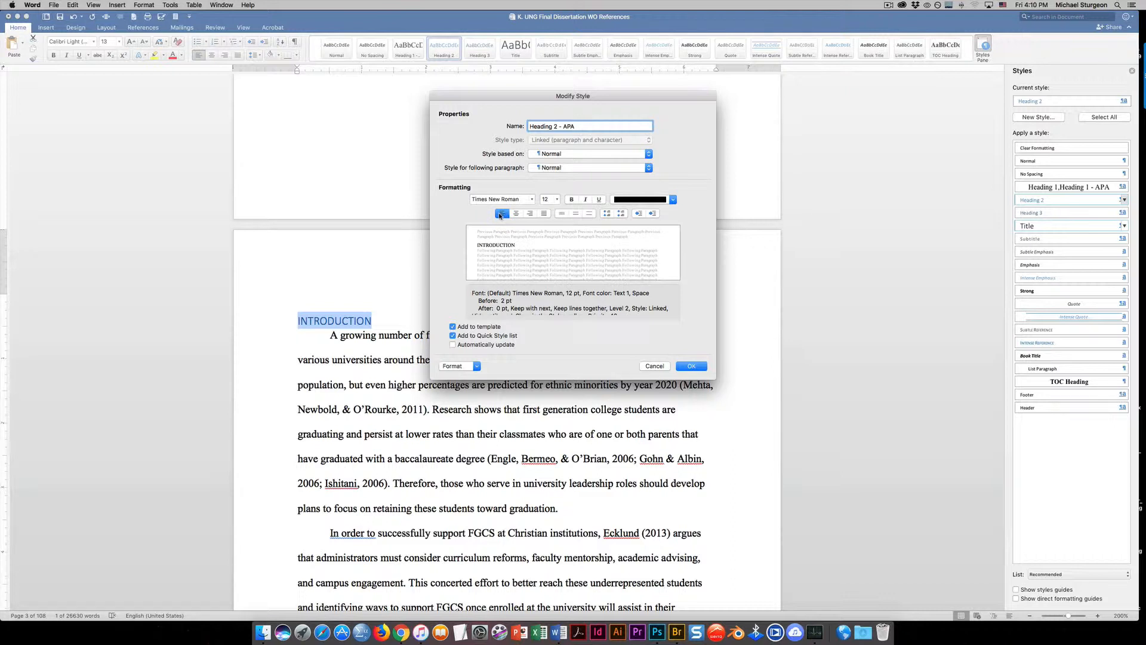
left_click(695, 366)
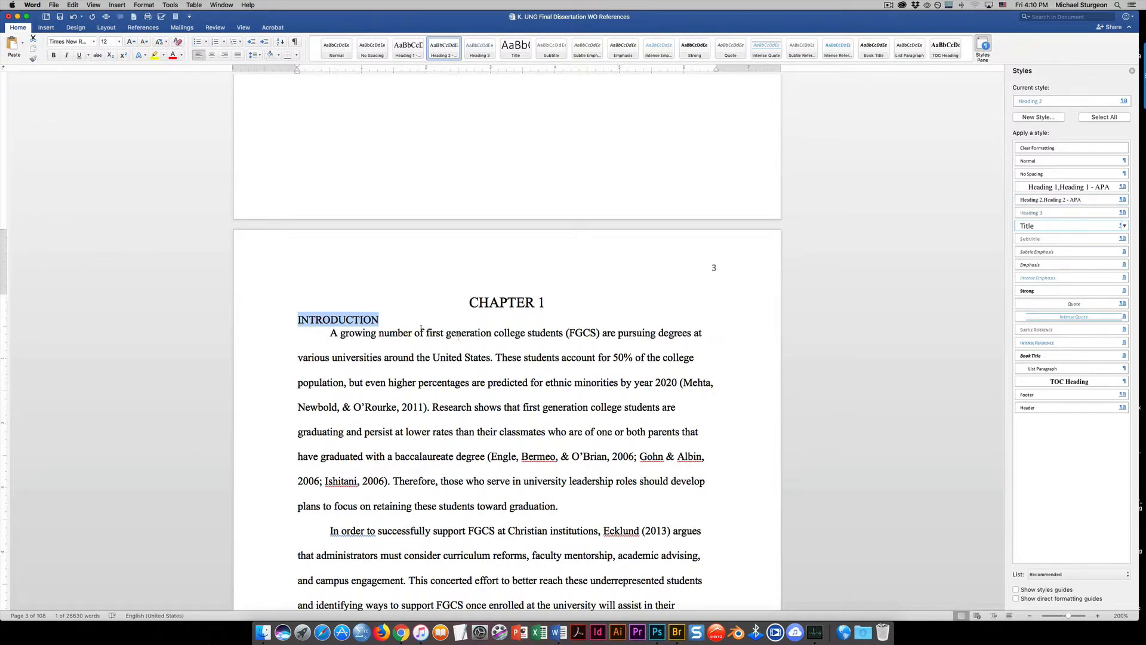
Modify the Heading 1 - APA style to use a 12 pt font size and add it to the template
left_click(388, 320)
left_click(499, 305)
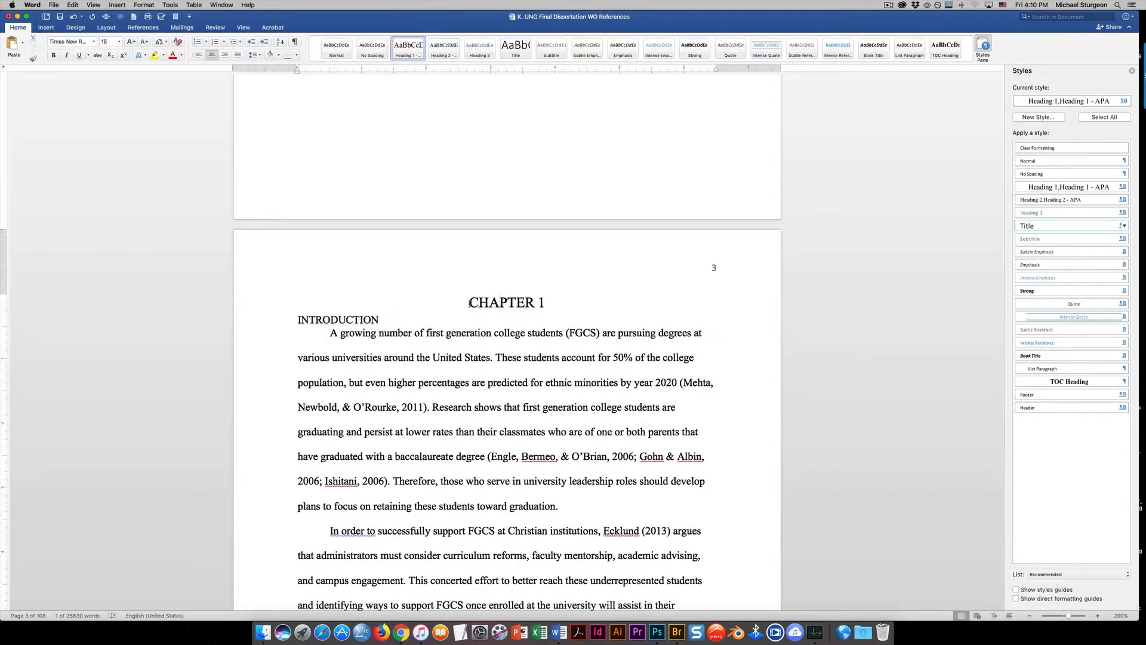
left_click_drag(469, 303, 553, 303)
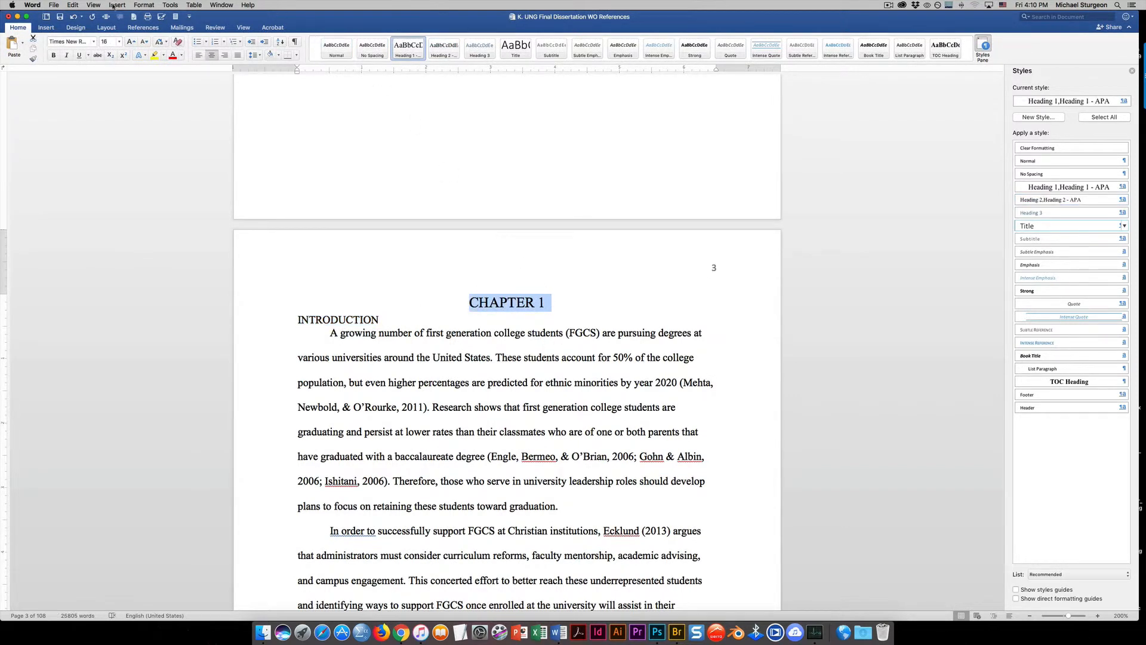
left_click(547, 303)
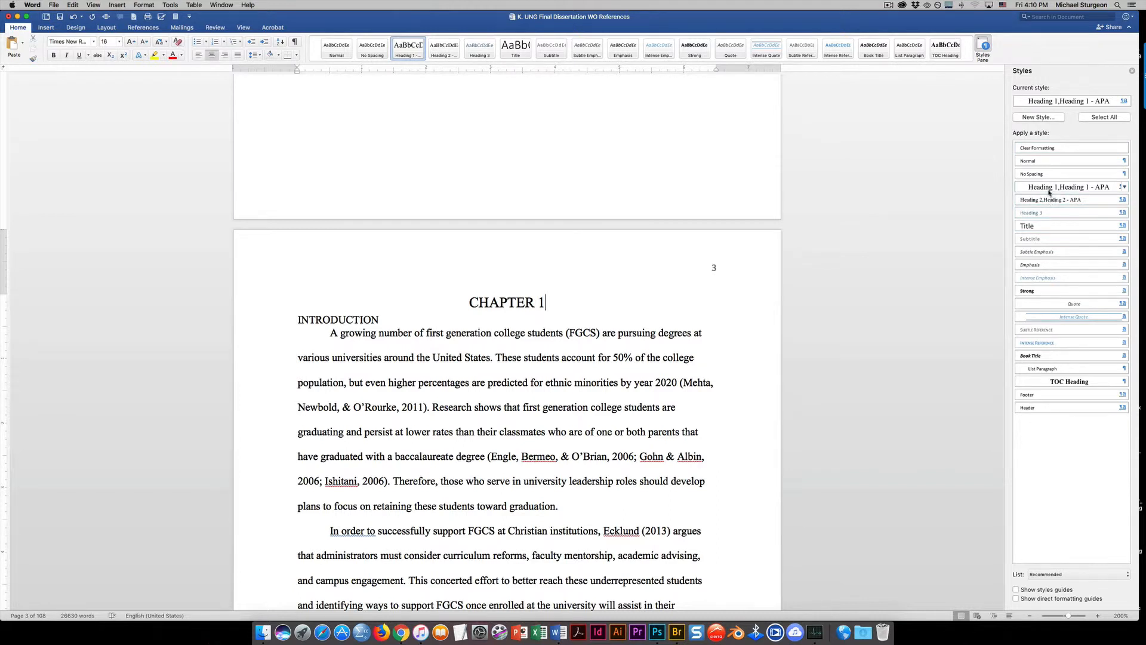
left_click(1124, 187)
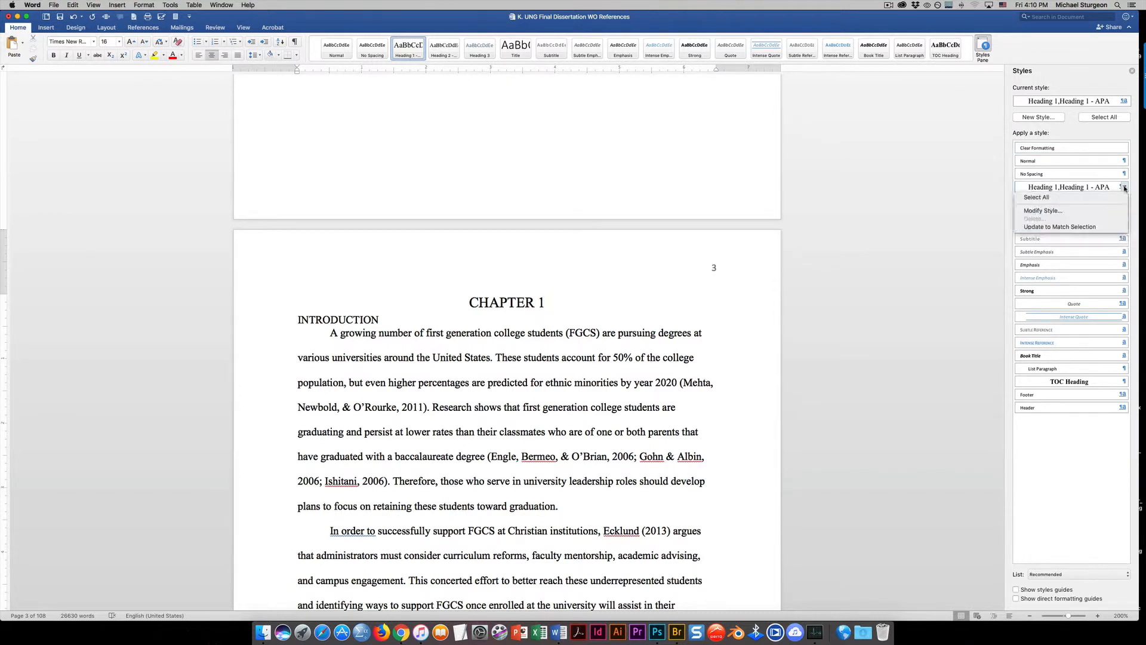
left_click(1065, 211)
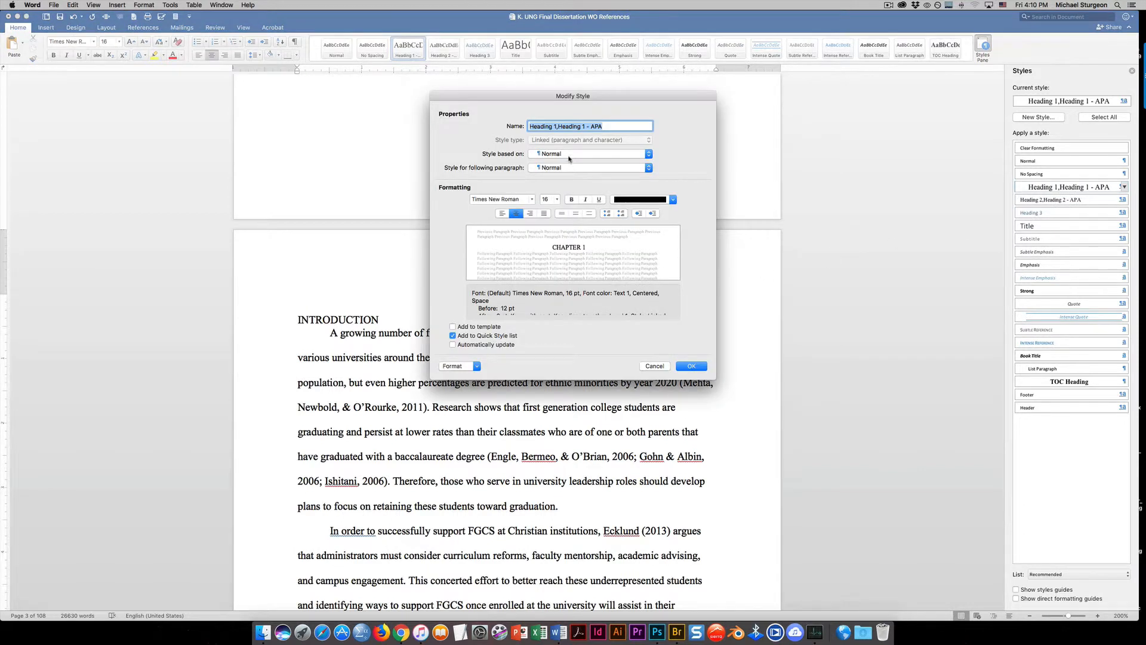
left_click(556, 200)
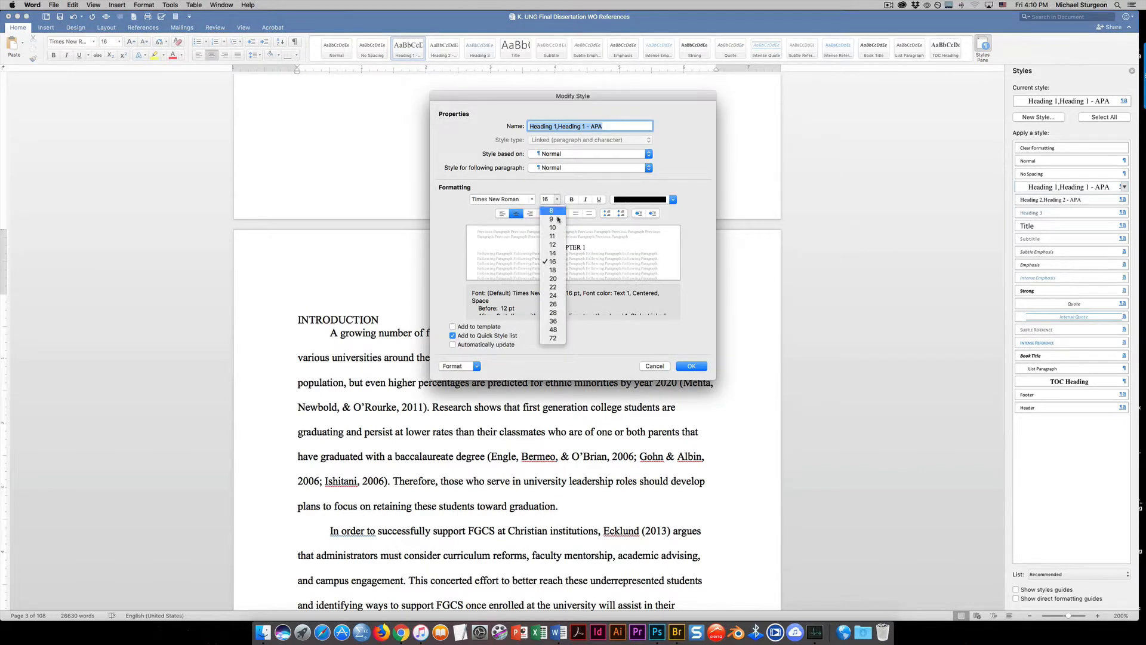
left_click(555, 245)
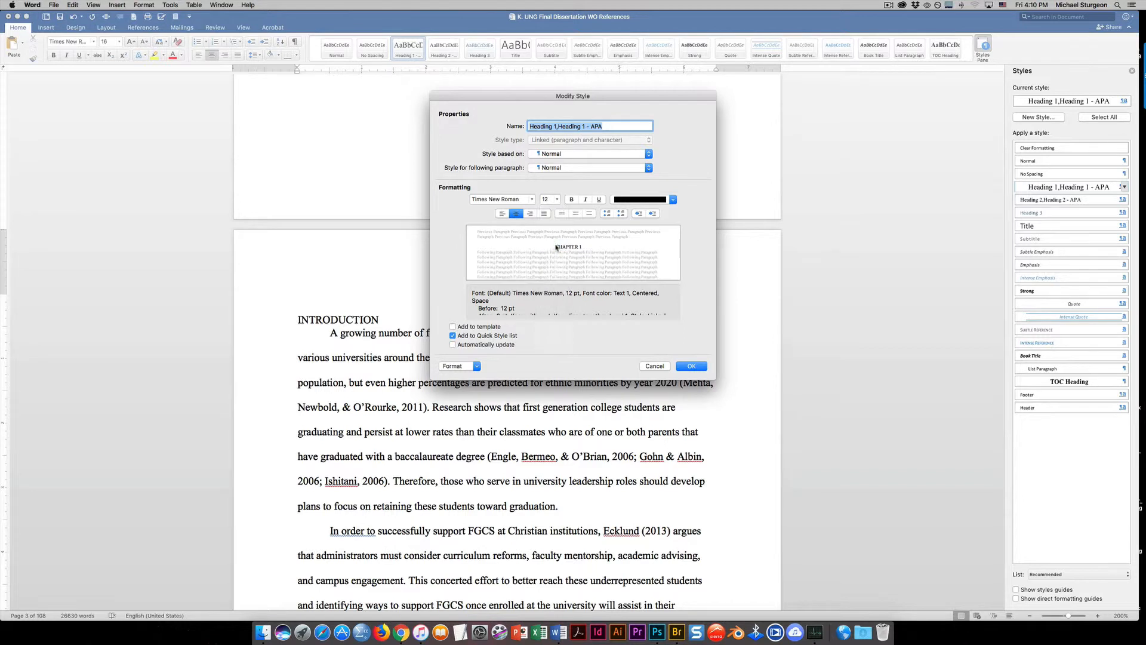
left_click(453, 327)
left_click(692, 367)
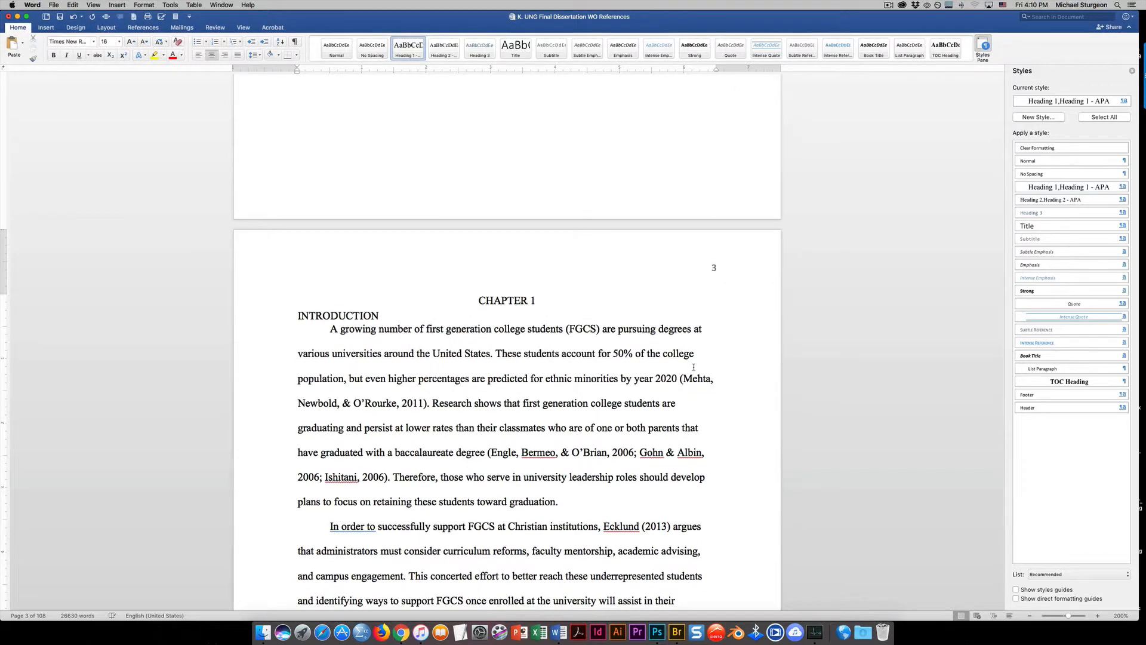
left_click(387, 317)
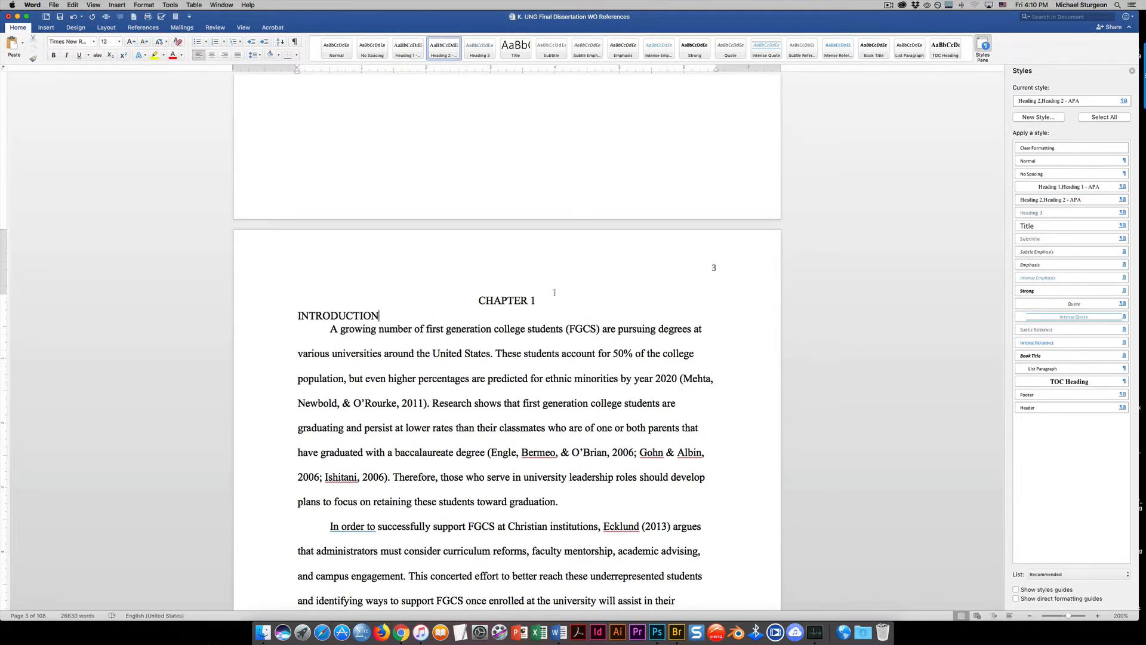
Apply the Heading 2 - APA style to the Significance of the Study heading on page 8
scroll(498, 362, "down", 15)
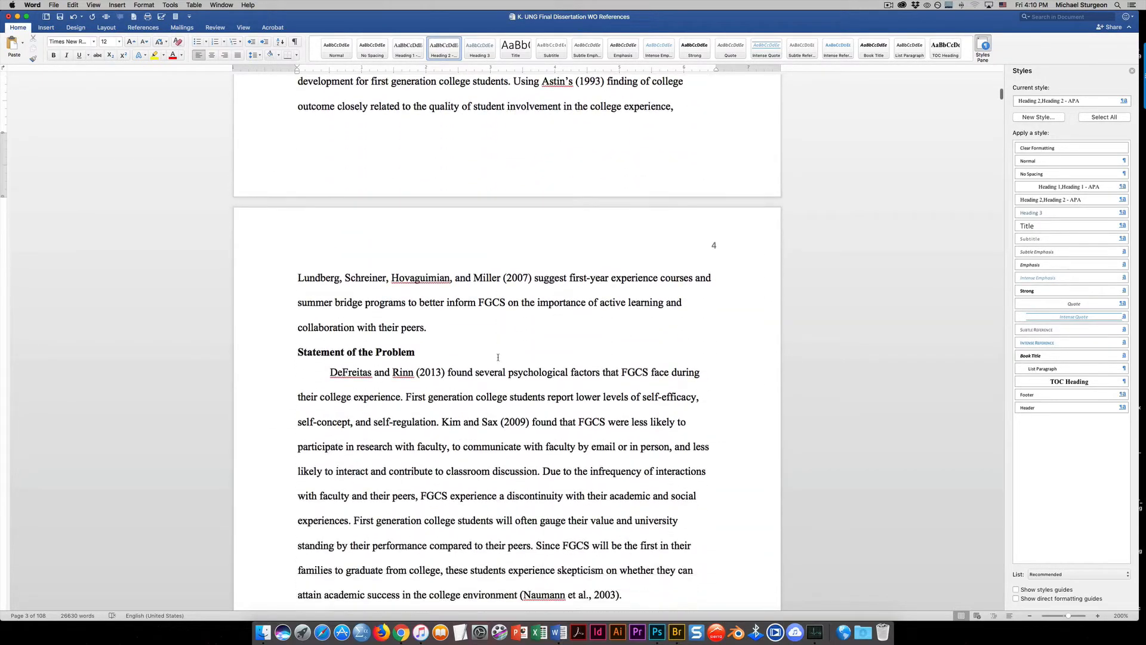
scroll(497, 357, "down", 15)
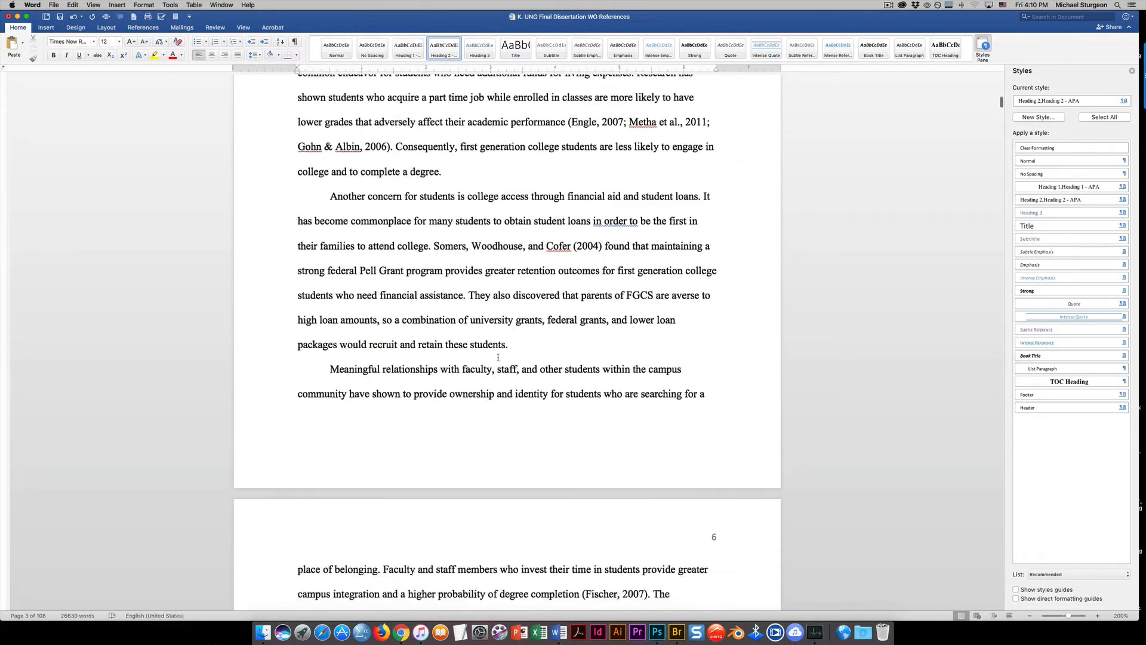
scroll(498, 357, "down", 20)
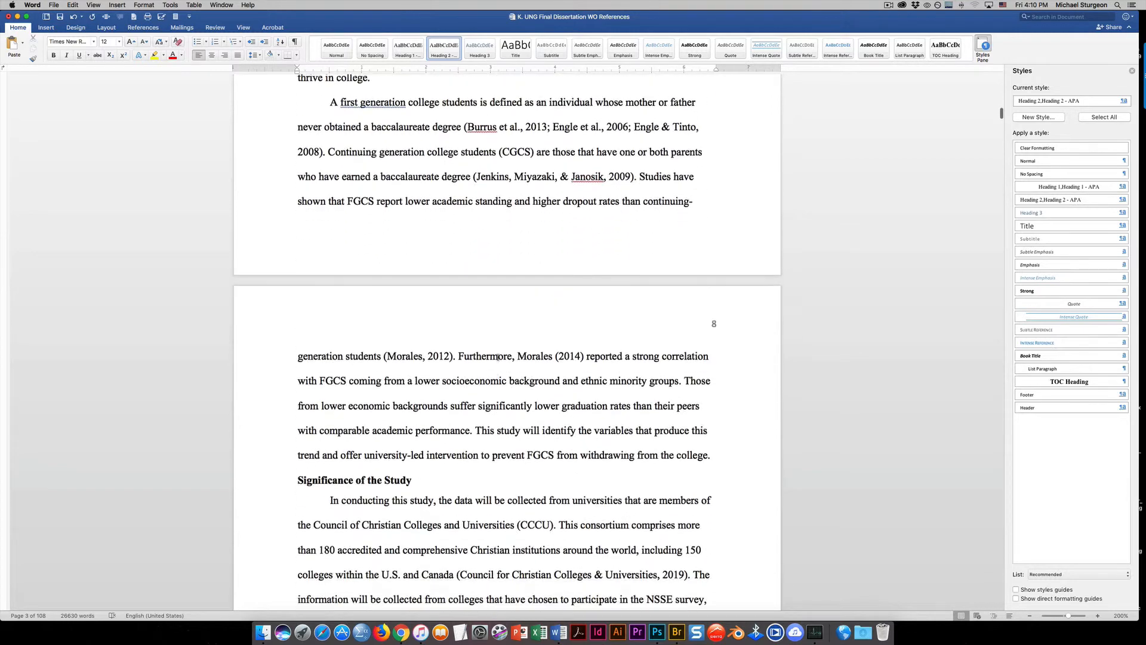
scroll(498, 357, "up", 3)
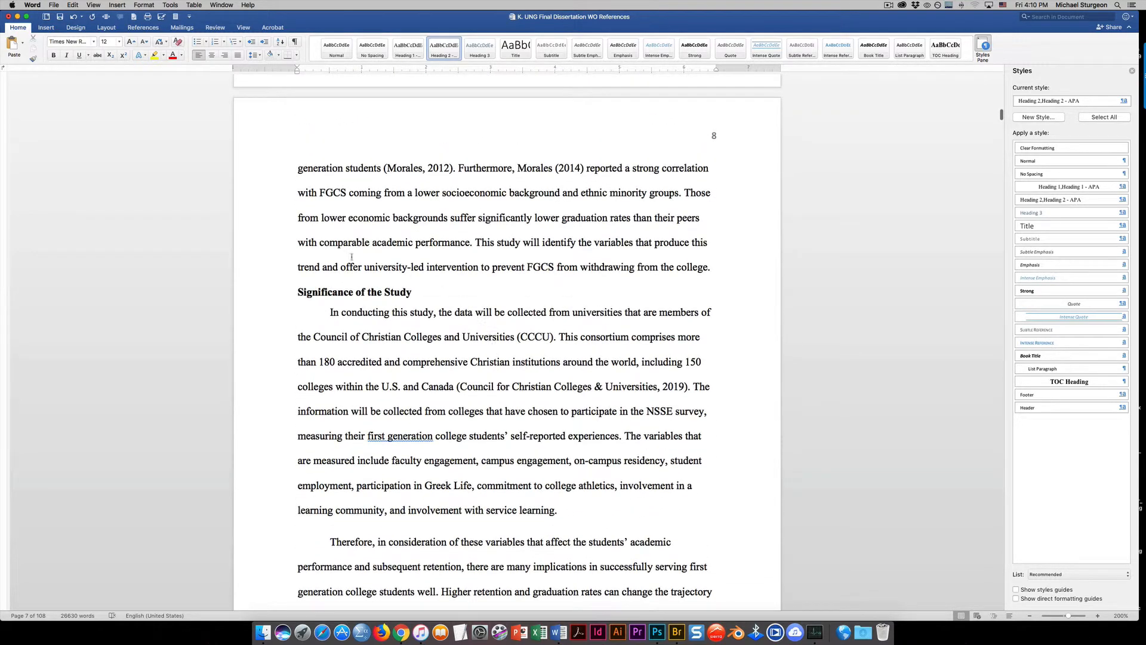
left_click_drag(296, 292, 410, 294)
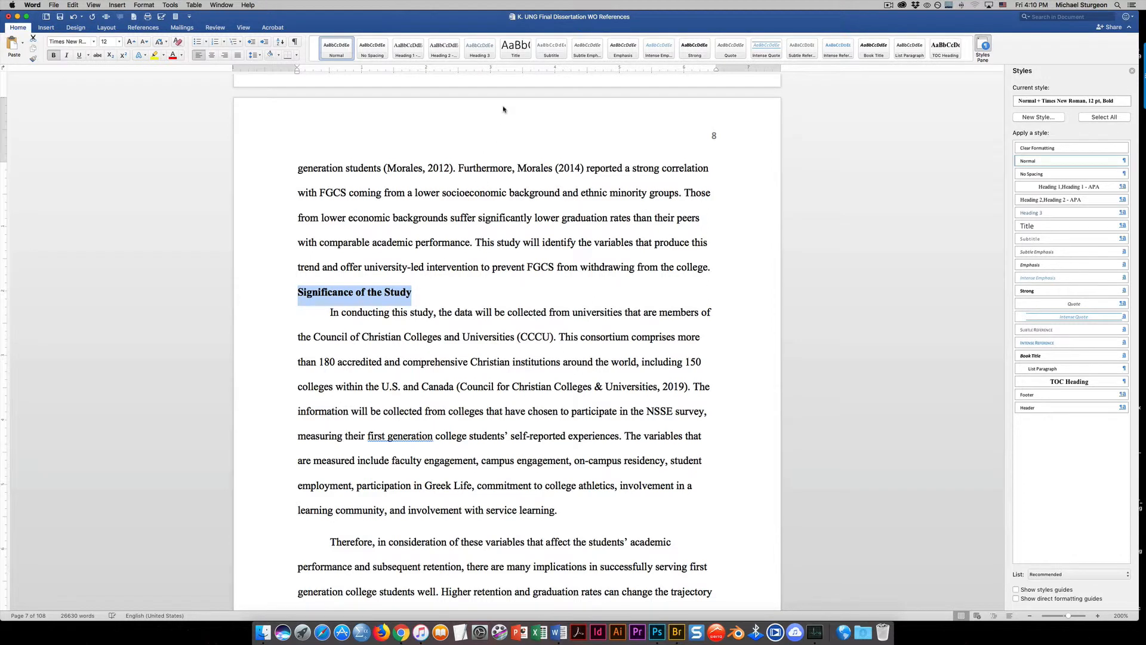
left_click(444, 50)
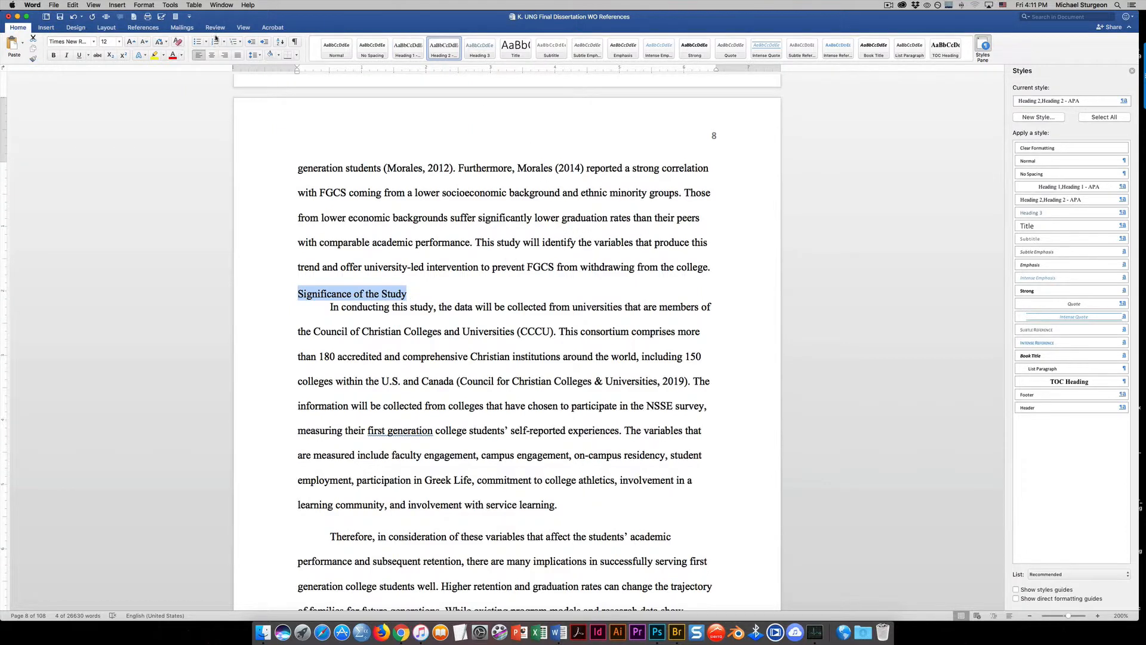
Apply the Heading 2 - APA style to the Research Questions and Definition of Terms headings on page 9
scroll(585, 374, "down", 10)
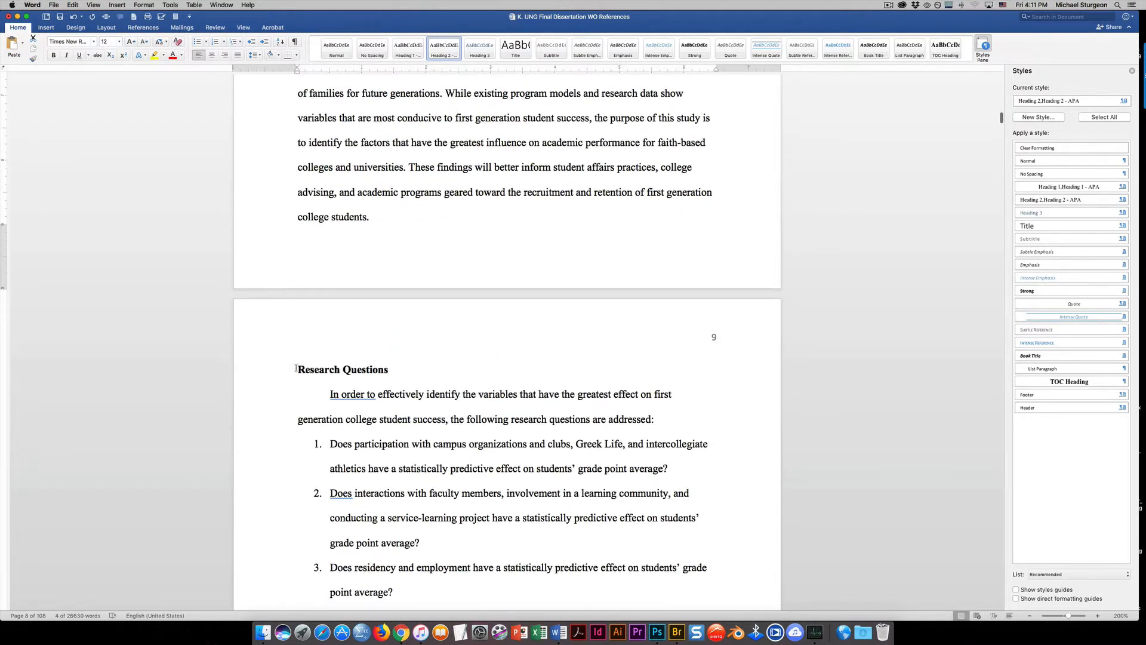
left_click(247, 378)
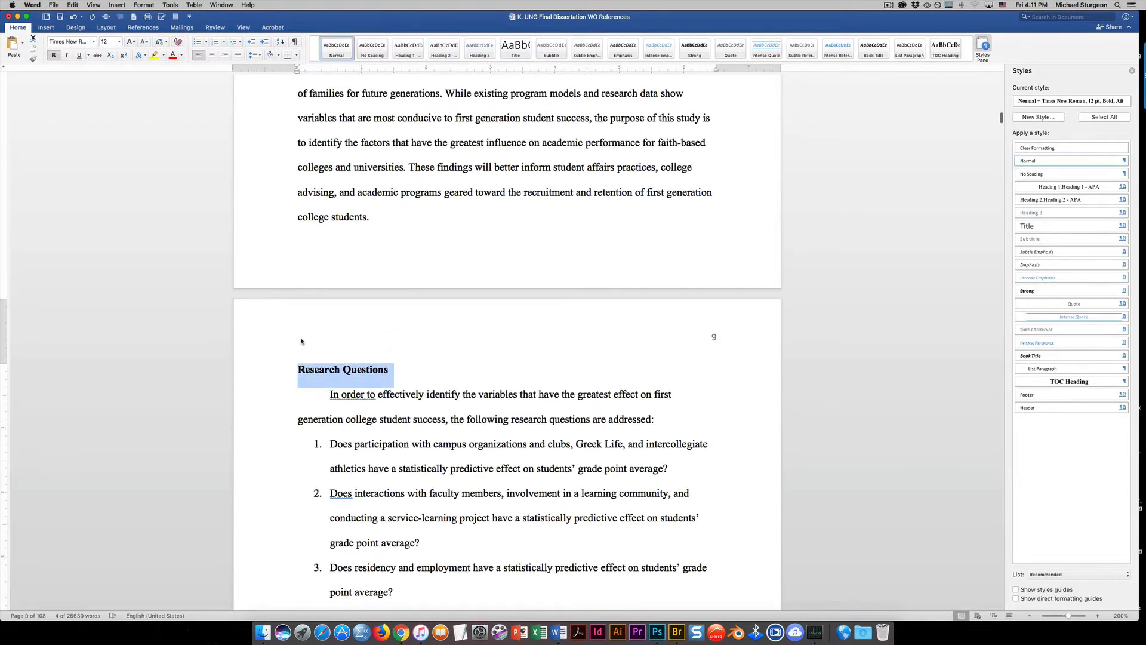
left_click(444, 46)
scroll(460, 353, "down", 10)
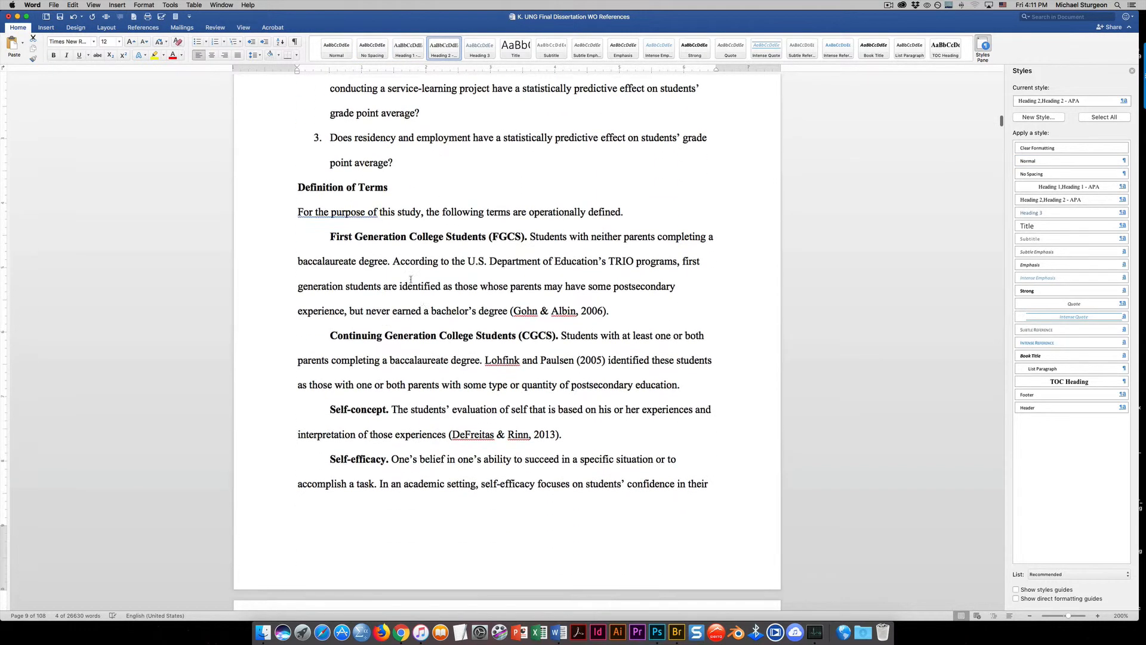
left_click(270, 189)
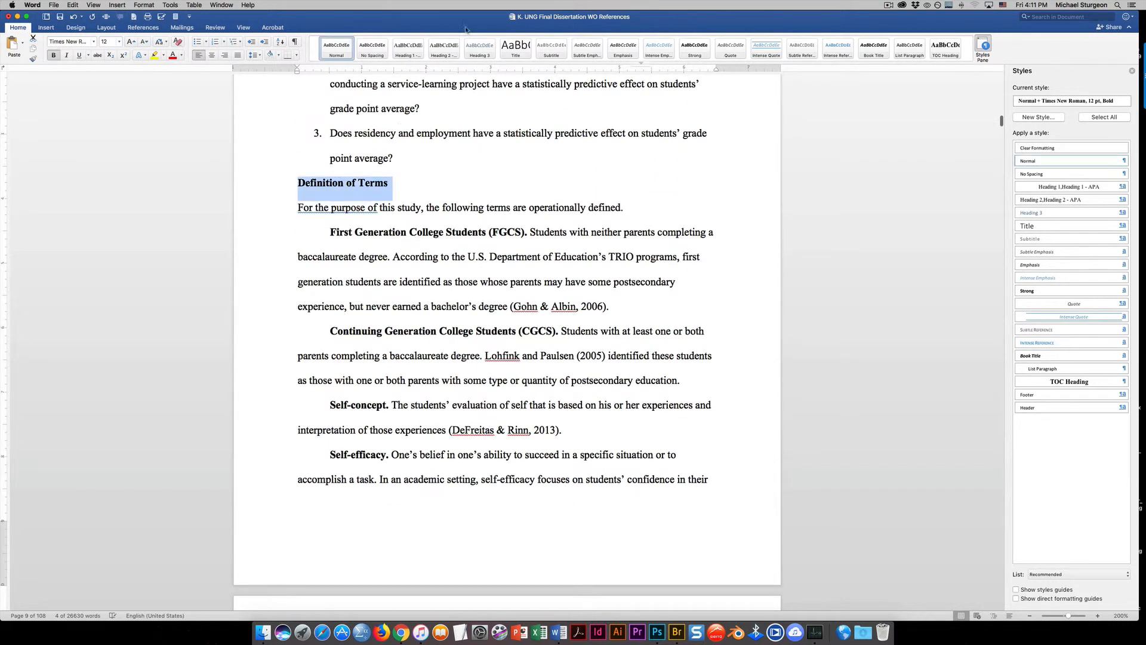
left_click(443, 47)
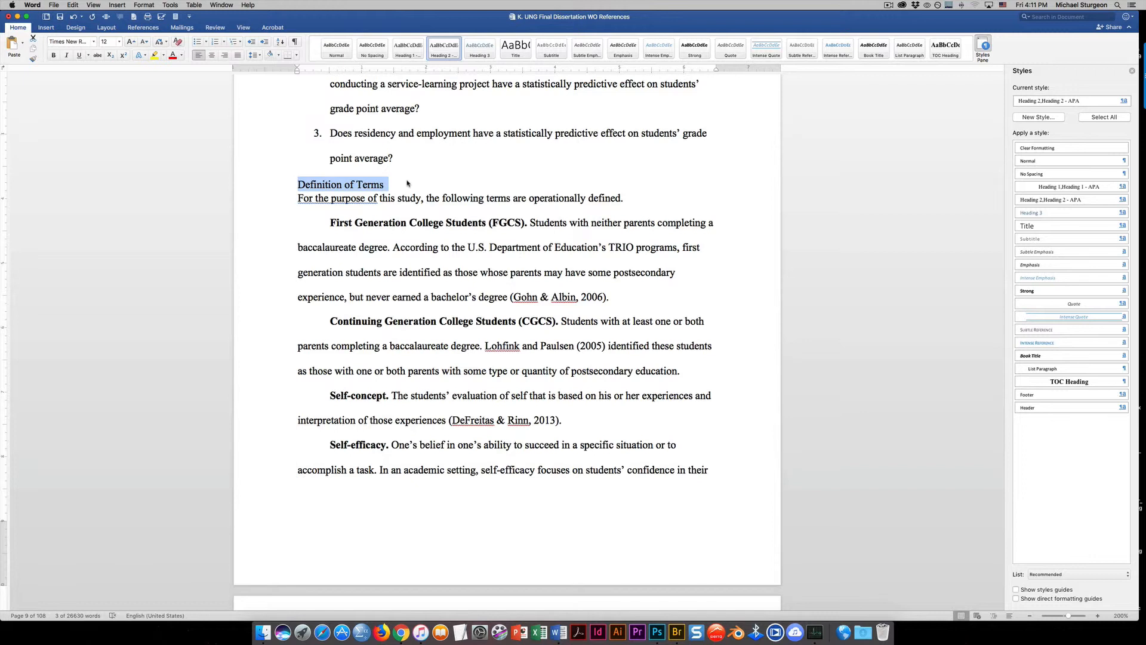
Insert a blank line between the Definition of Terms heading and the paragraph below it
key("BackSpace")
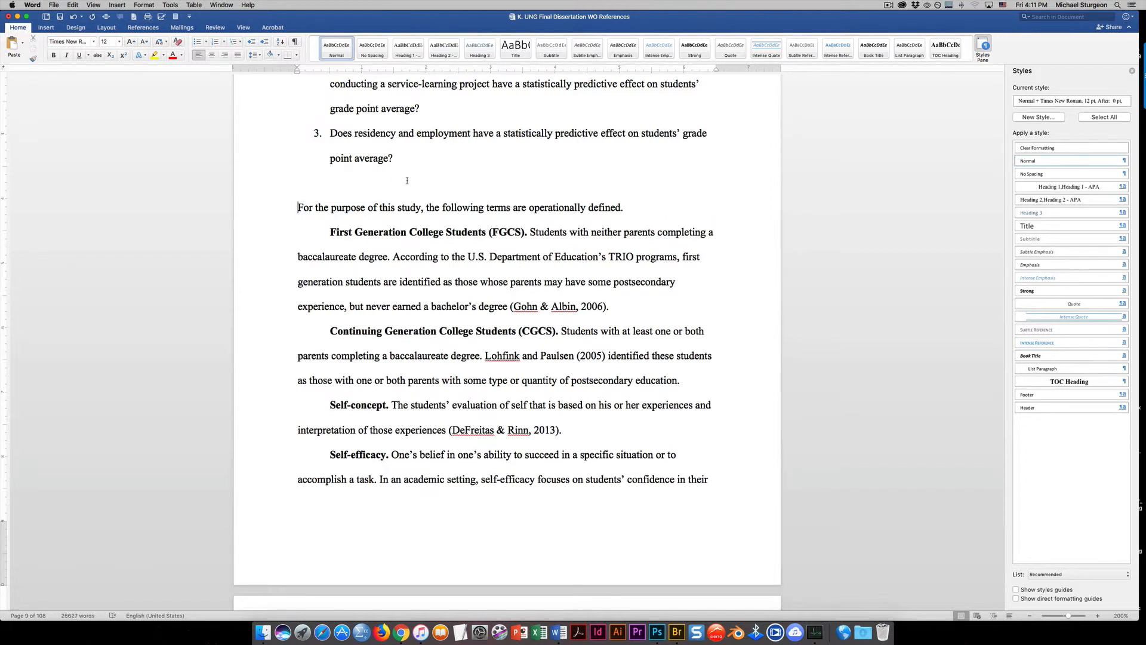
key("super+z")
left_click(389, 185)
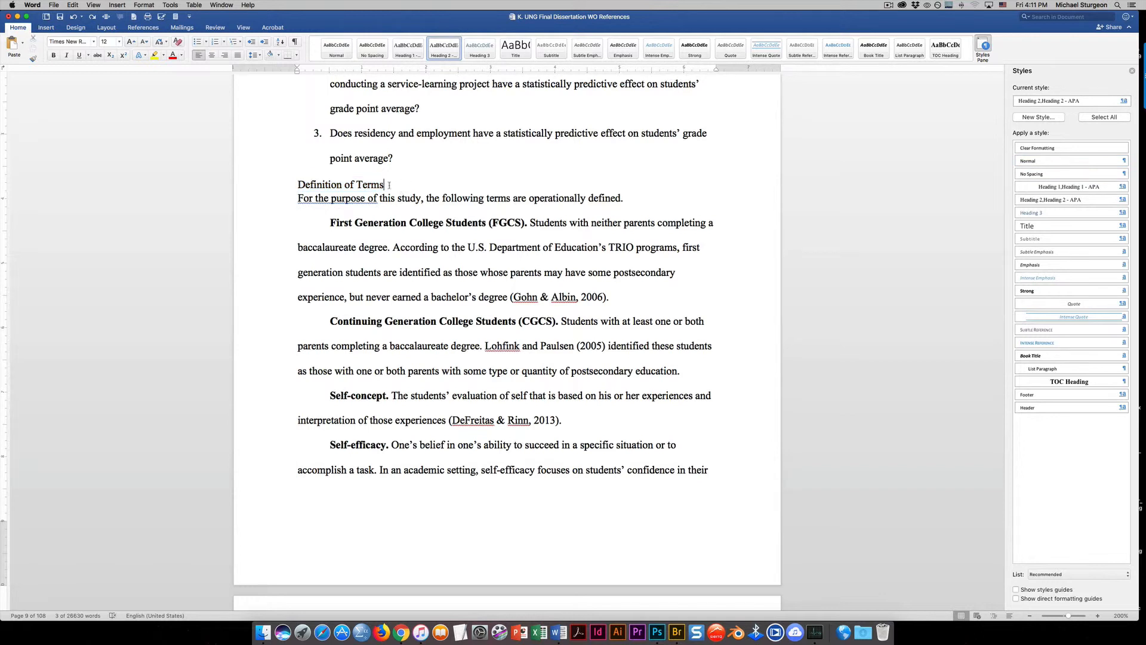
key("Return")
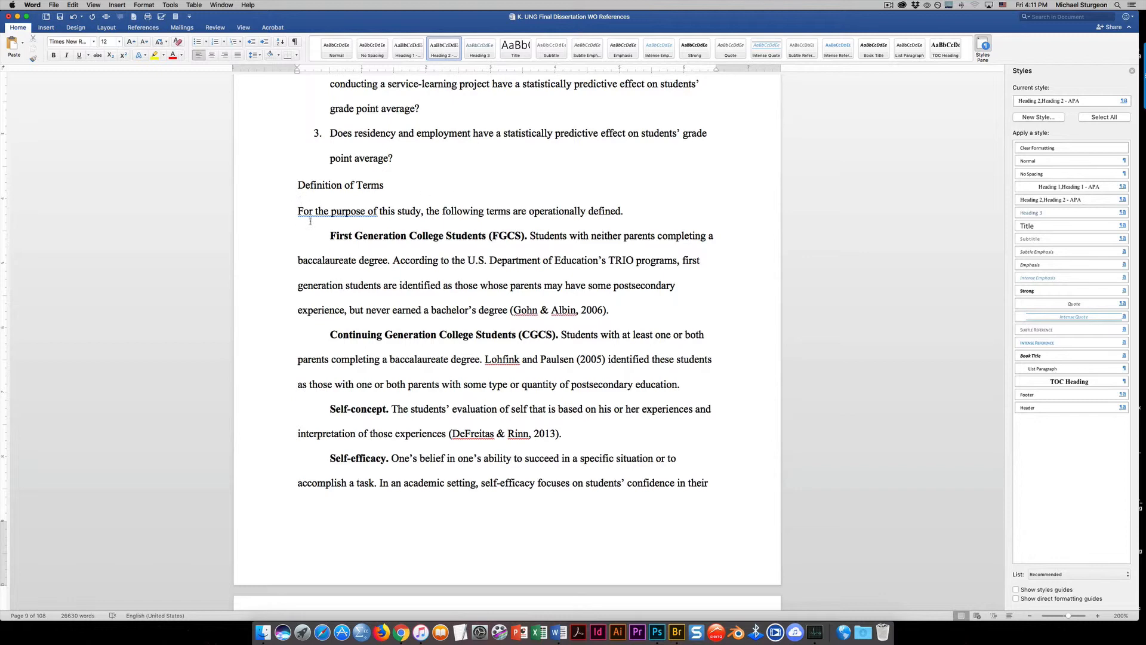
Delete all the empty lines above the CHAPTER 2 heading so it starts at the top of page 11
scroll(500, 199, "down", 15)
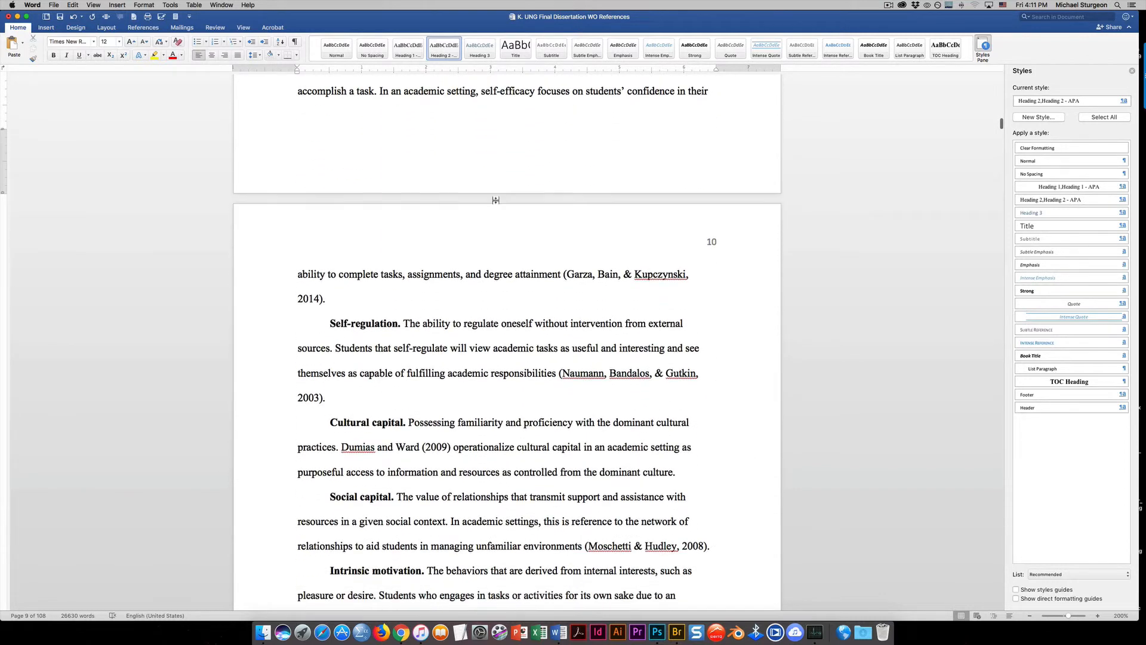
scroll(495, 200, "down", 10)
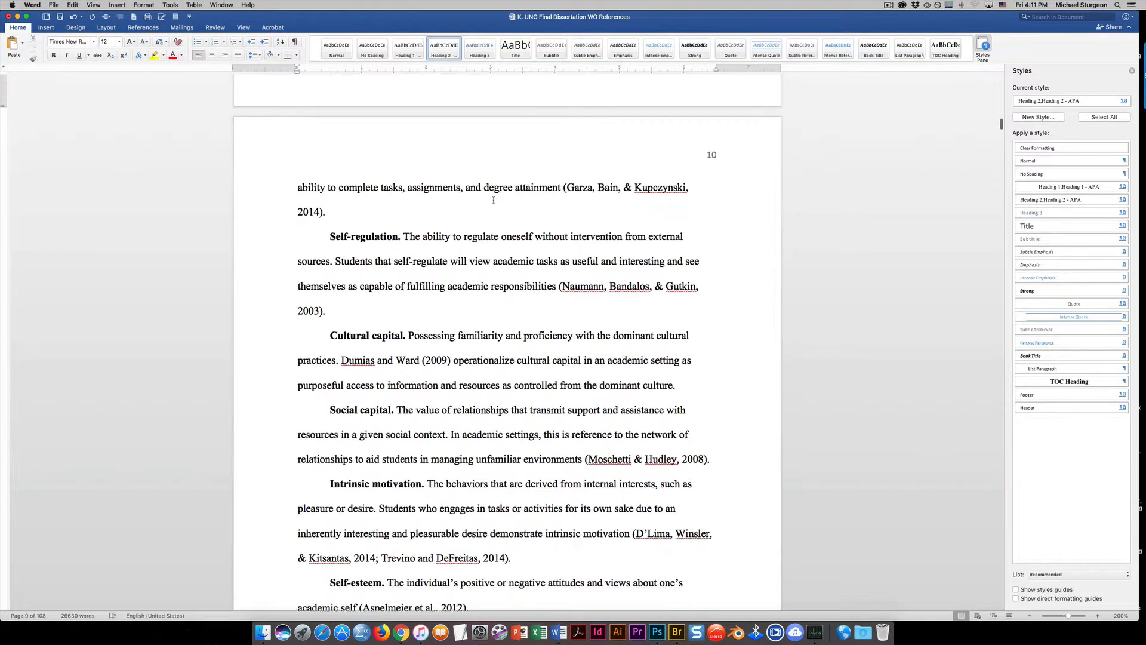
scroll(493, 200, "down", 15)
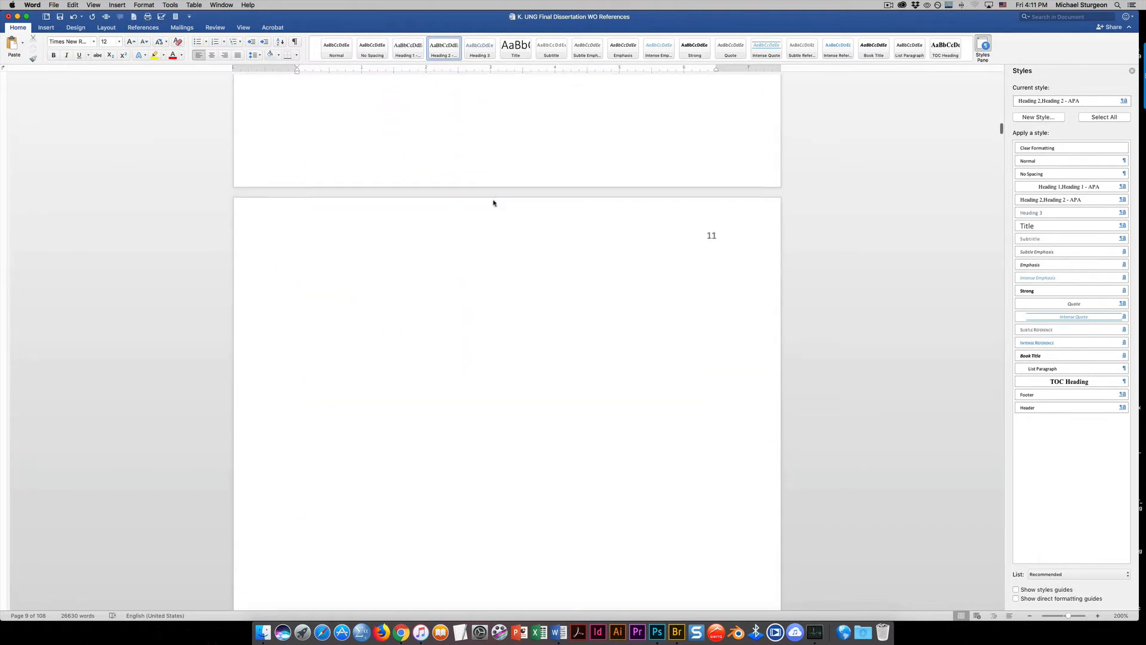
scroll(493, 200, "down", 10)
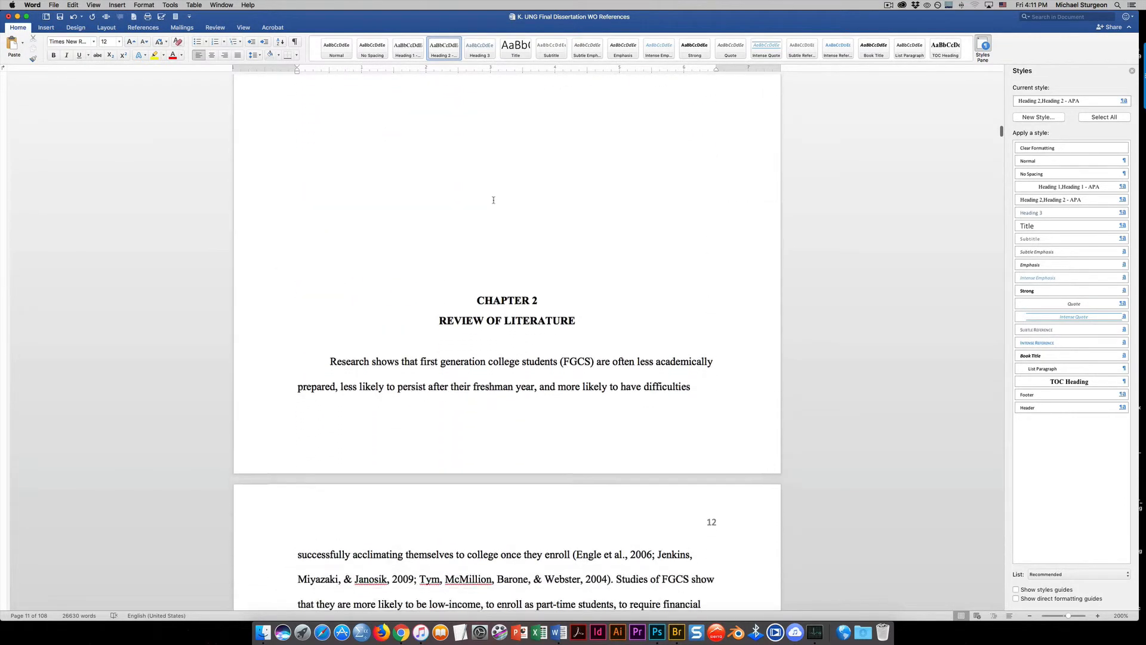
scroll(493, 200, "up", 20)
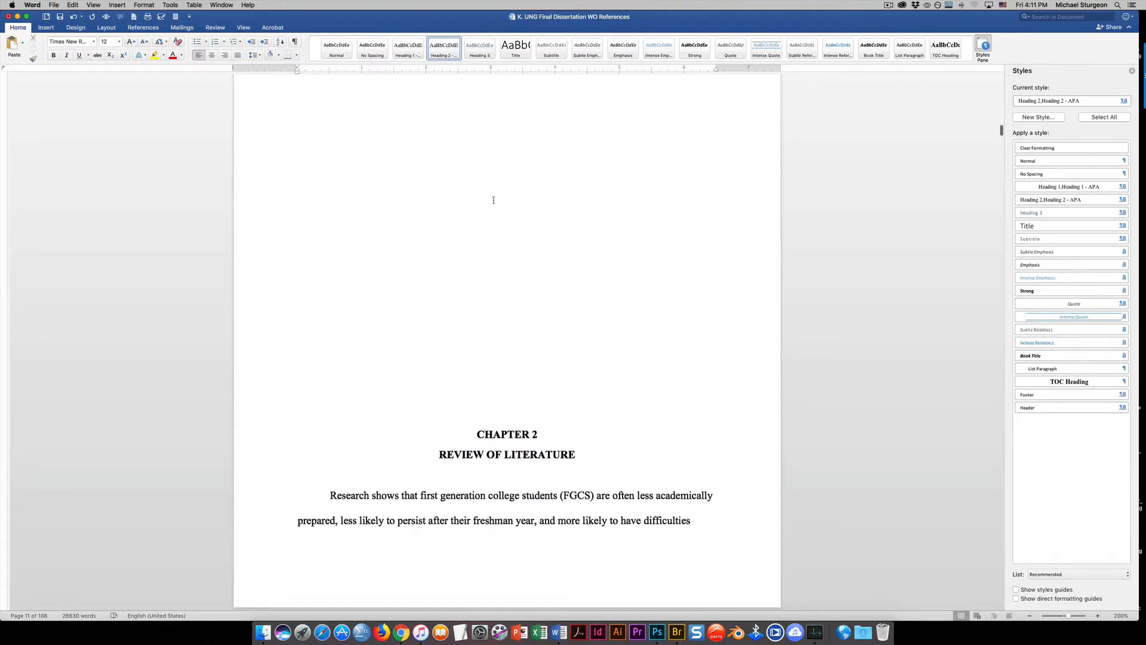
scroll(493, 203, "down", 3)
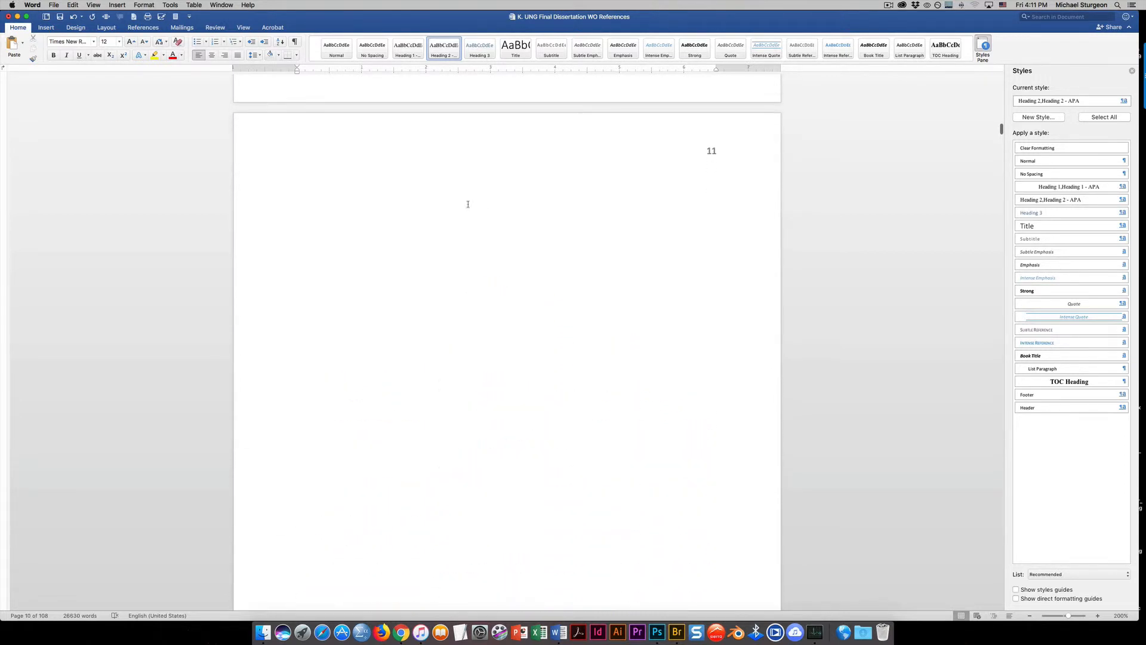
left_click_drag(468, 203, 589, 500)
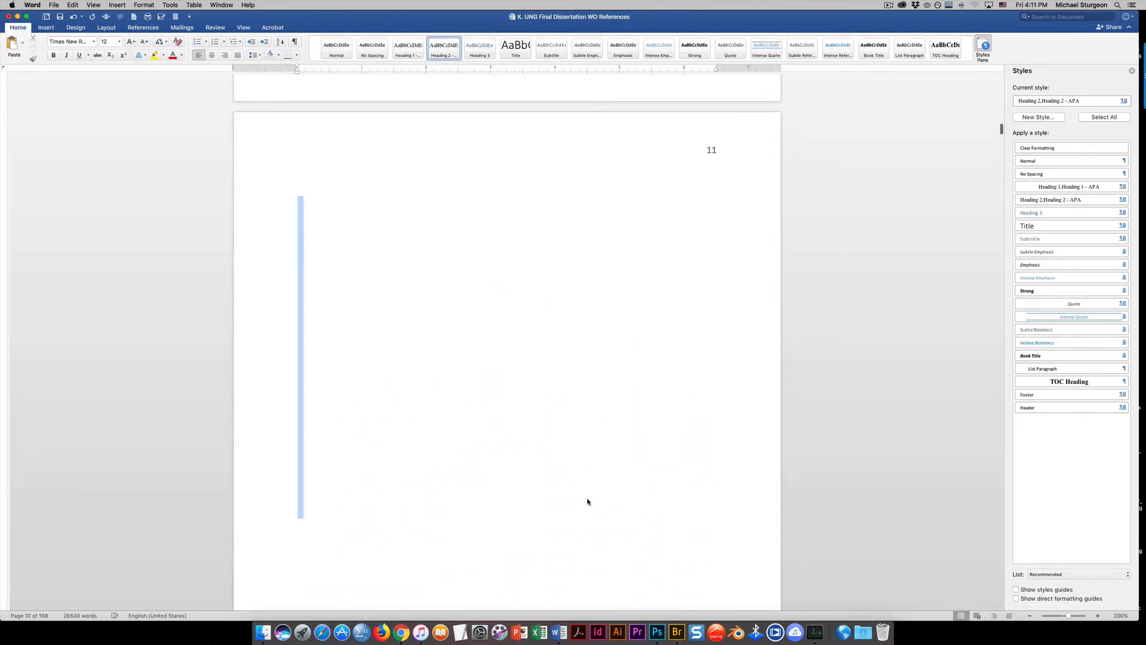
key("BackSpace")
left_click_drag(320, 173, 327, 280)
key("BackSpace")
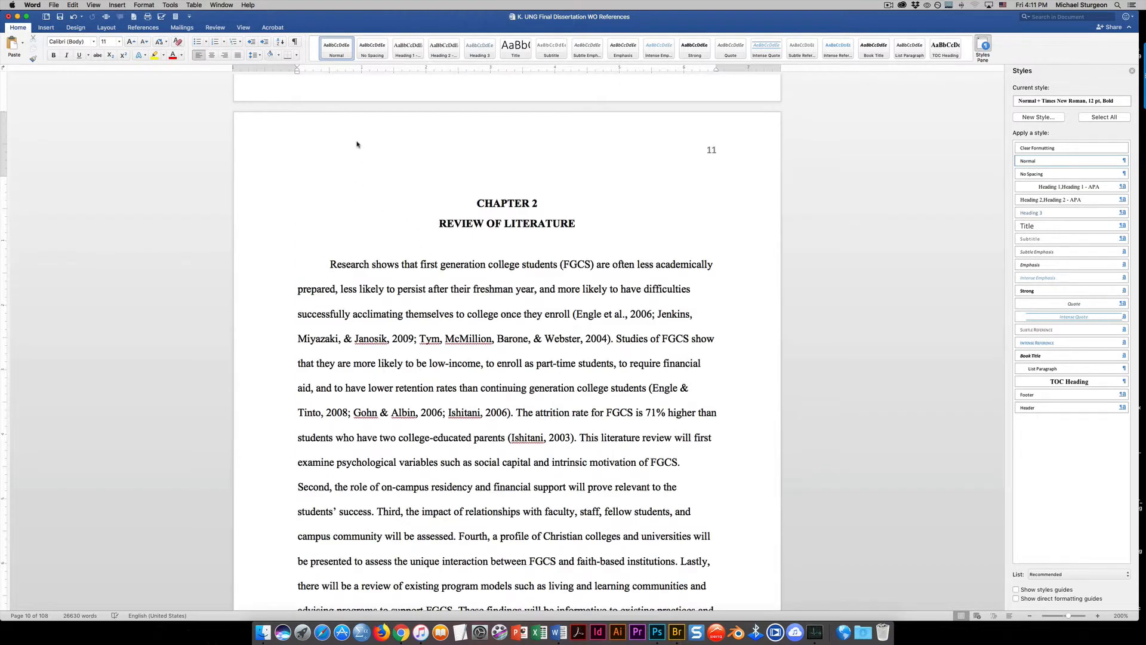
scroll(307, 187, "down", 1)
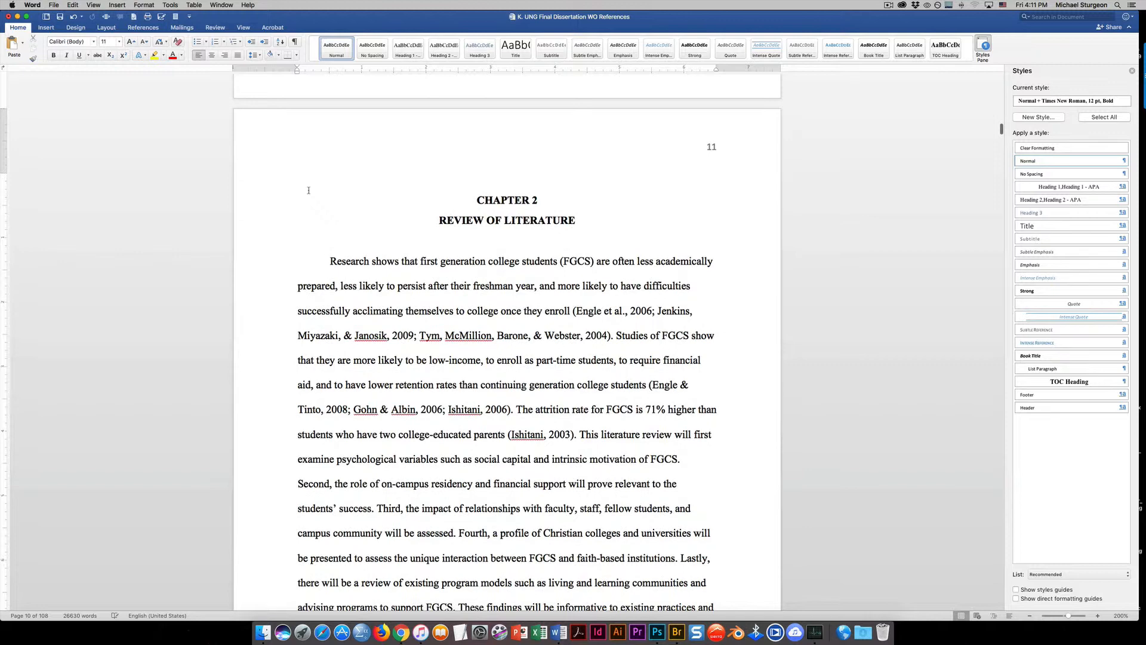
left_click(264, 183)
key("BackSpace")
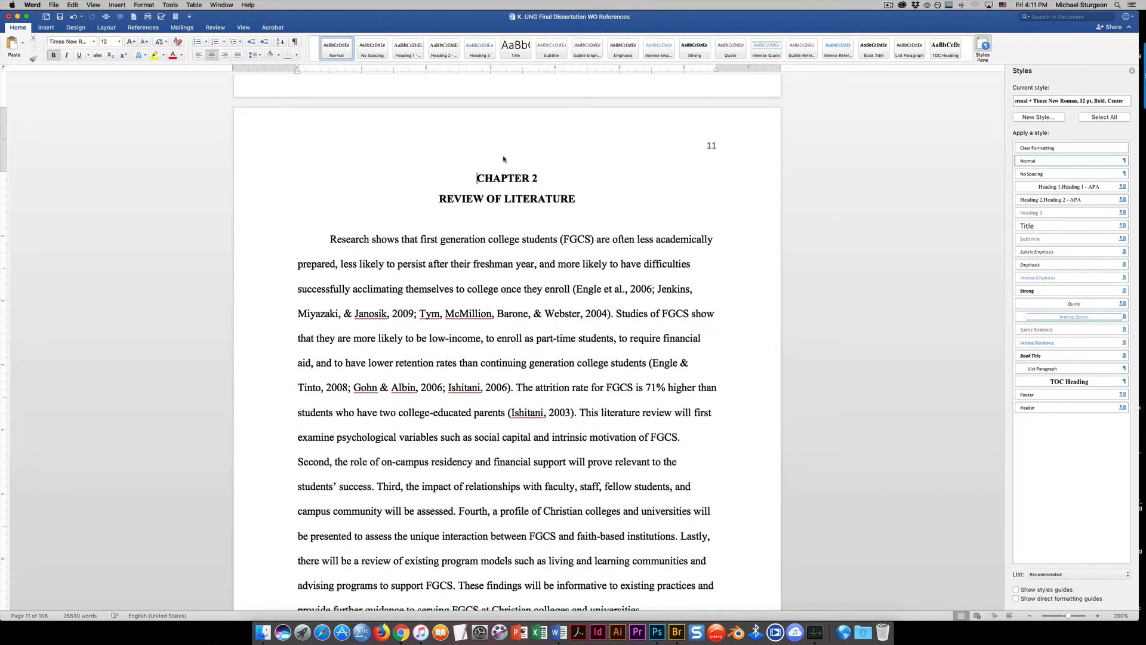
Apply the Heading 1 - APA style to the CHAPTER 2 heading
triple_click(542, 175)
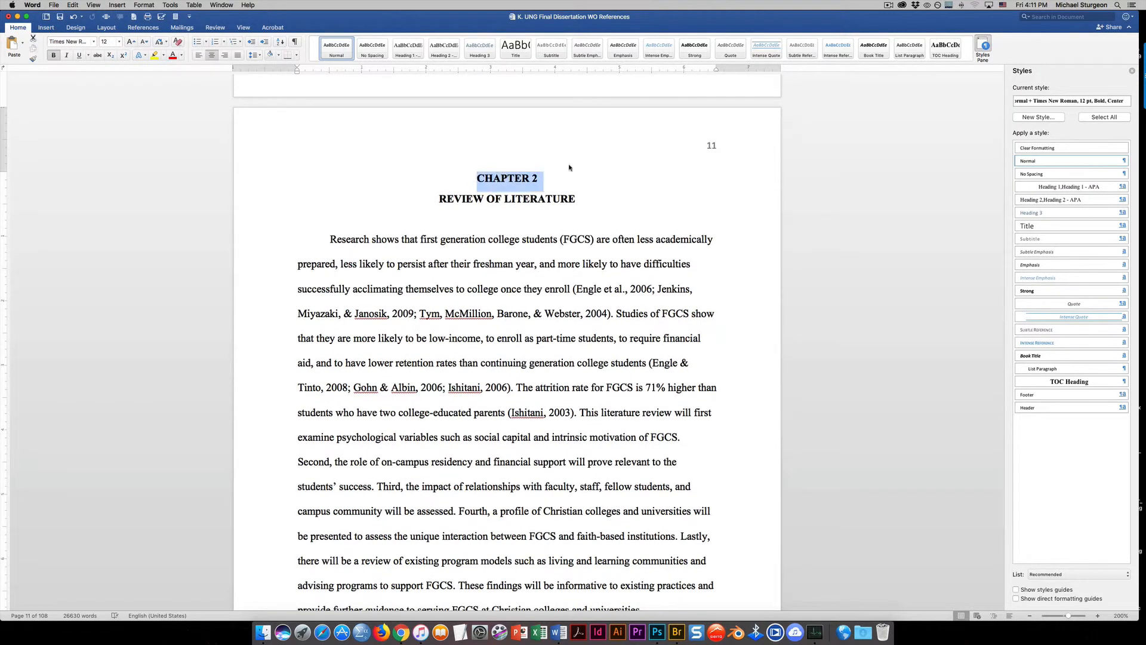
left_click(409, 51)
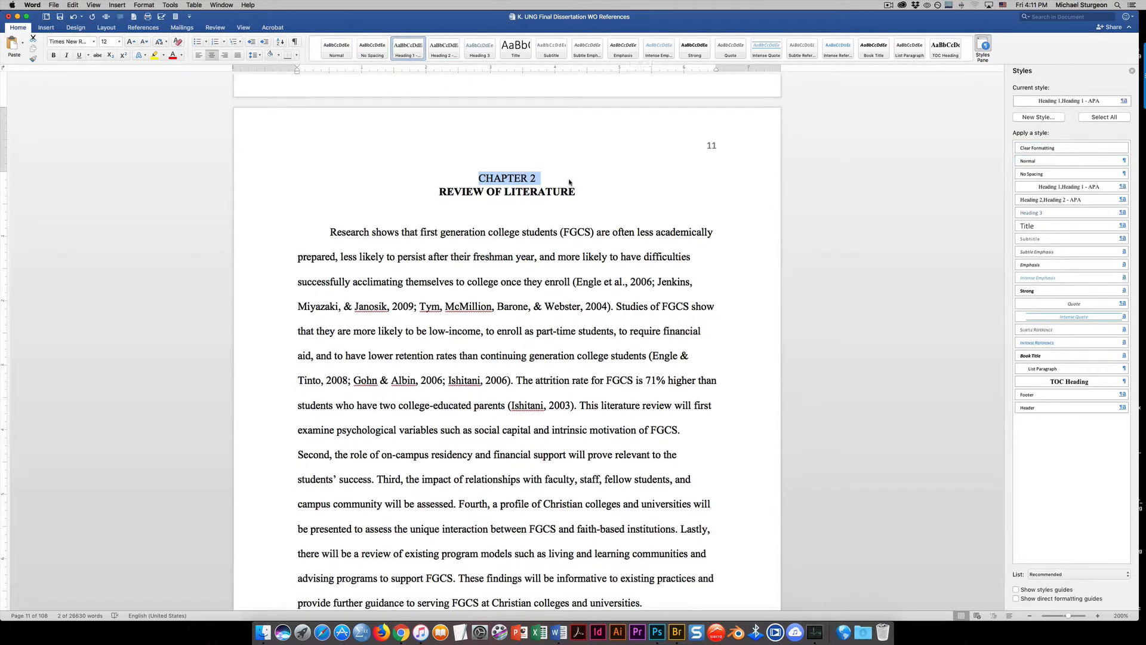
Apply the Heading 1 - APA style to the REVIEW OF LITERATURE heading below CHAPTER 2
left_click_drag(578, 192, 461, 189)
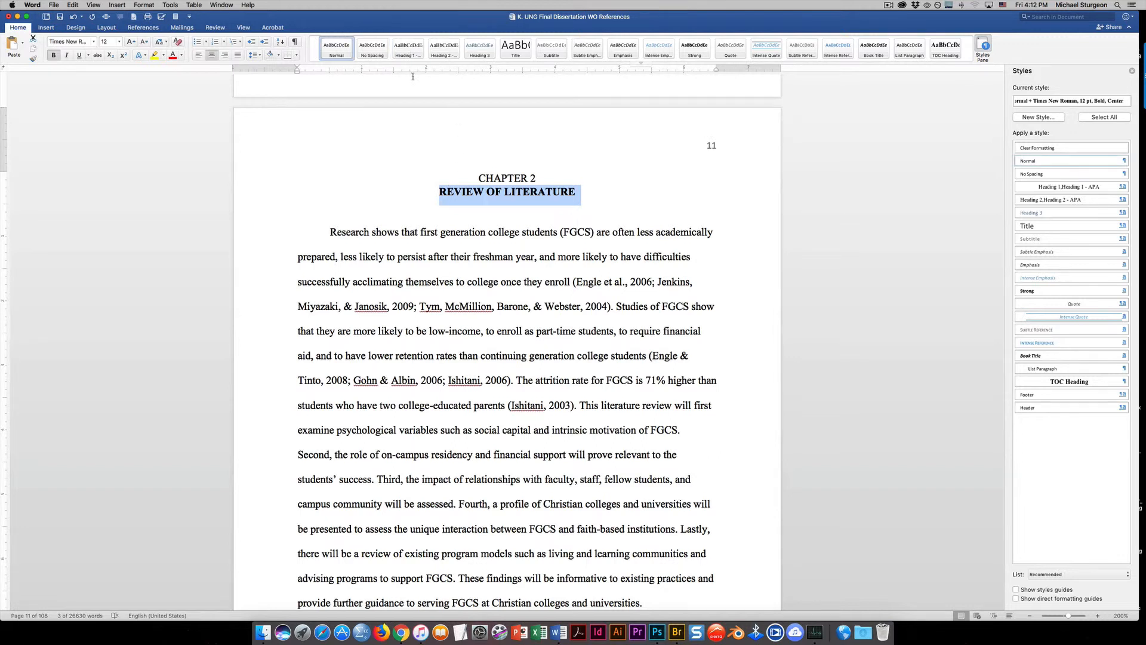
left_click(408, 50)
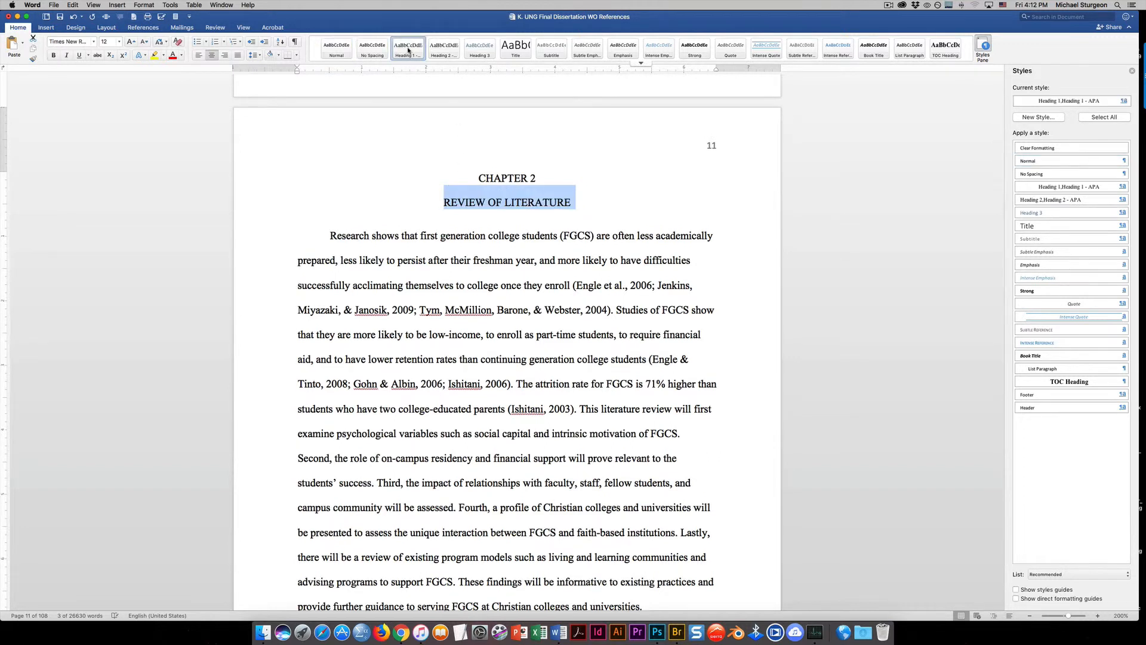
left_click(612, 188)
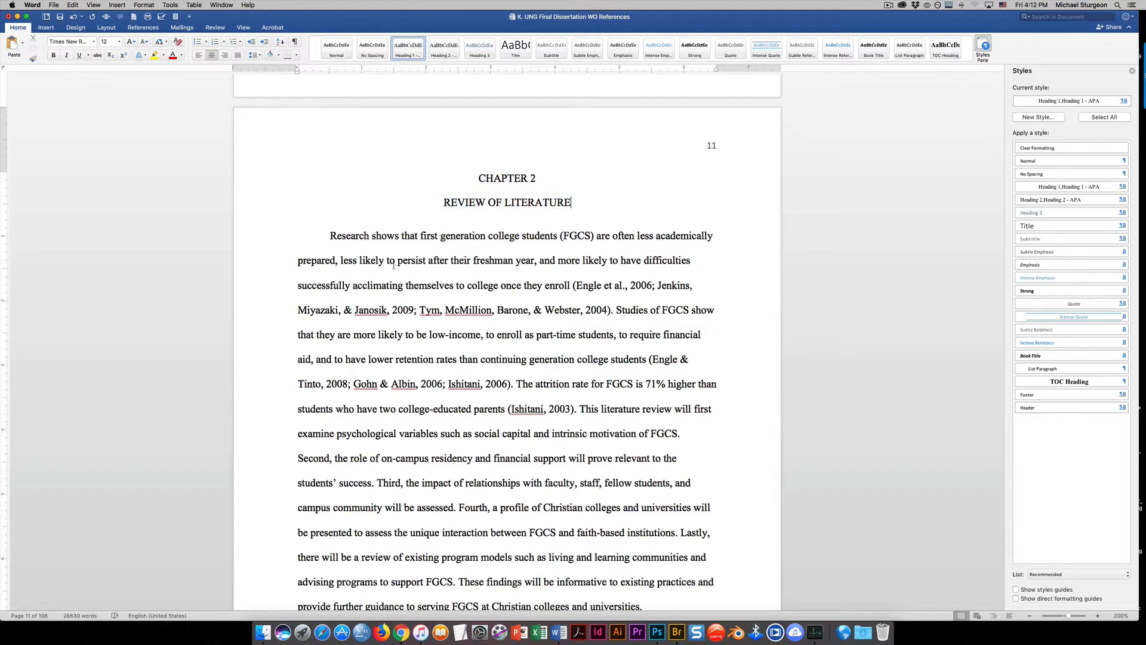
Update the table of contents field on page 2 so it lists the styled headings
scroll(411, 301, "up", 20)
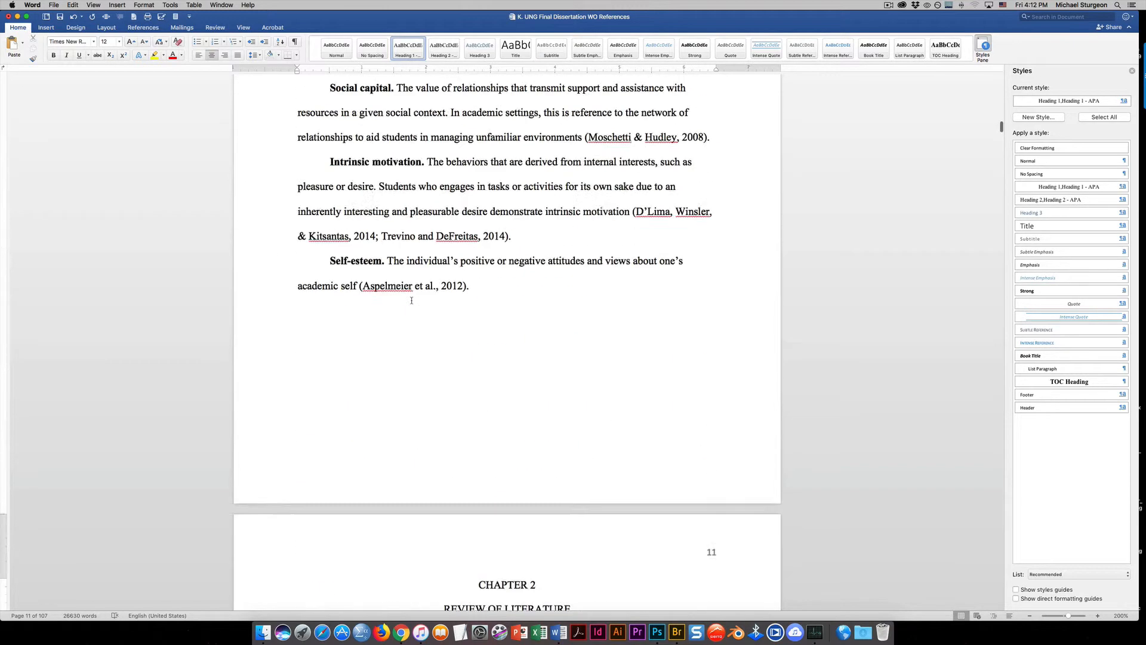
scroll(411, 300, "up", 20)
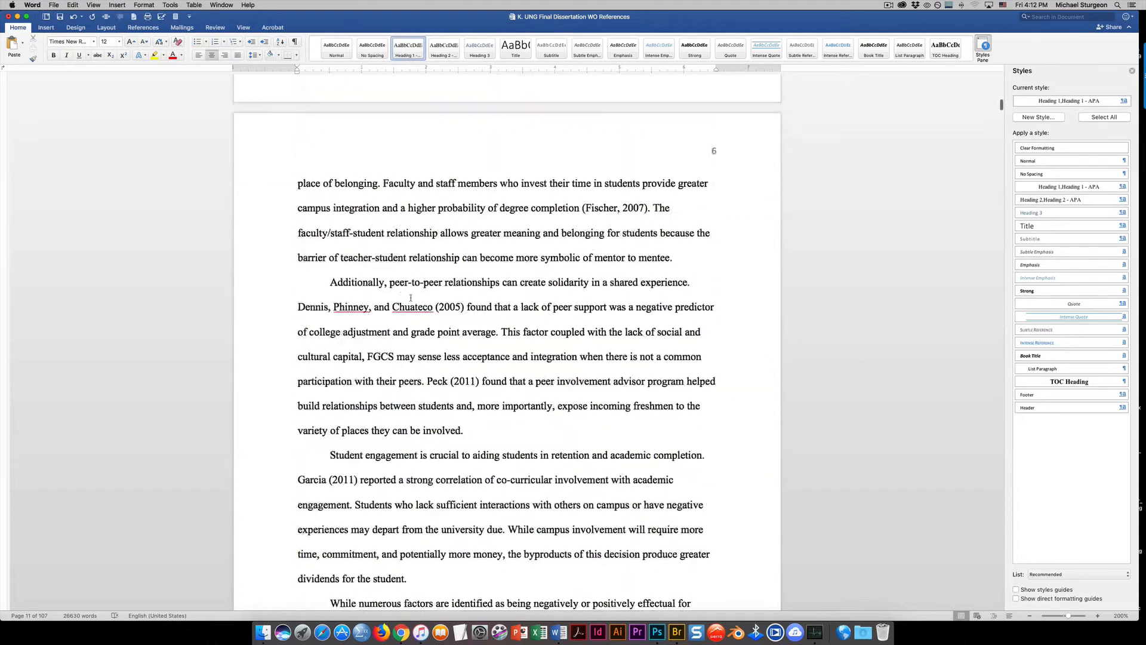
scroll(411, 297, "up", 5)
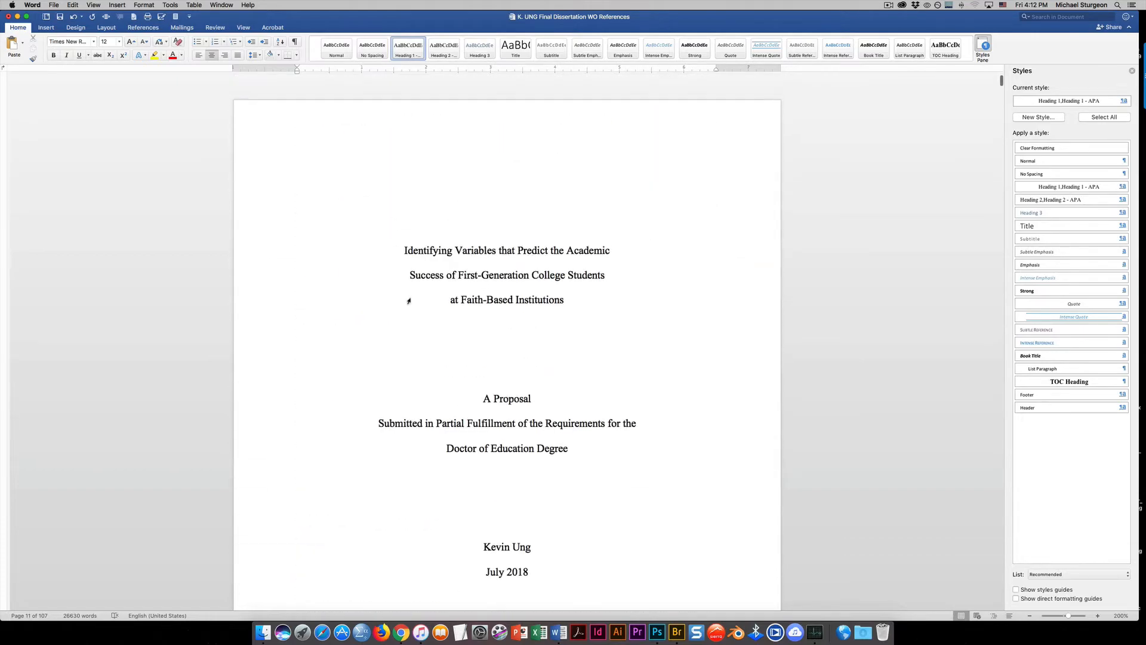
scroll(410, 378, "down", 10)
left_click(375, 156)
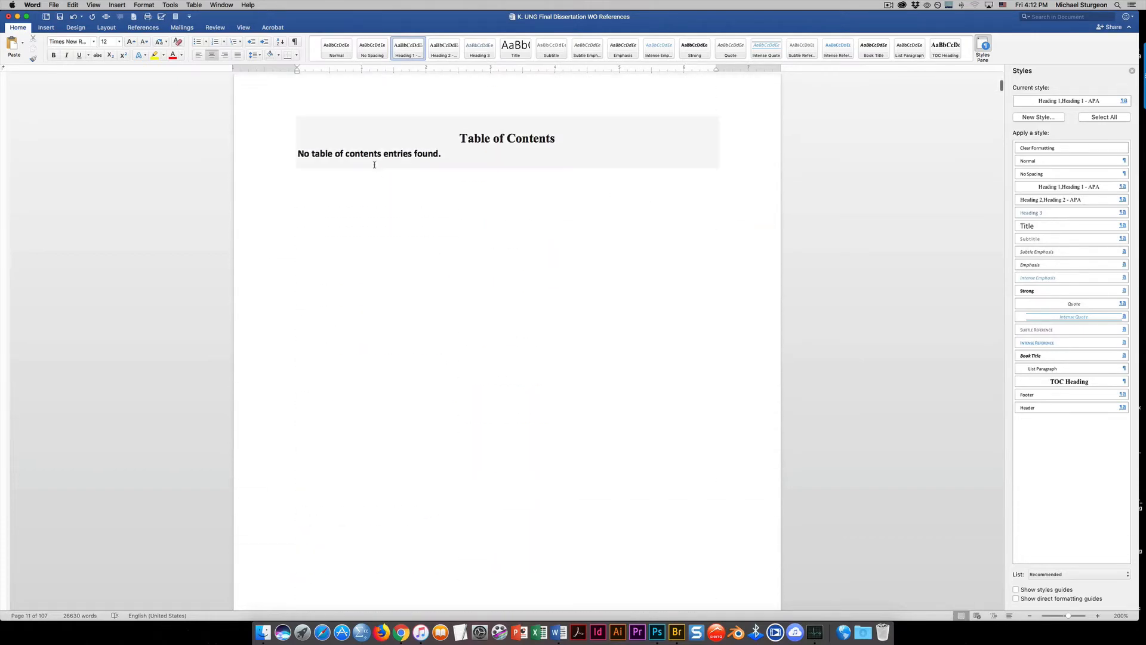
right_click(375, 159)
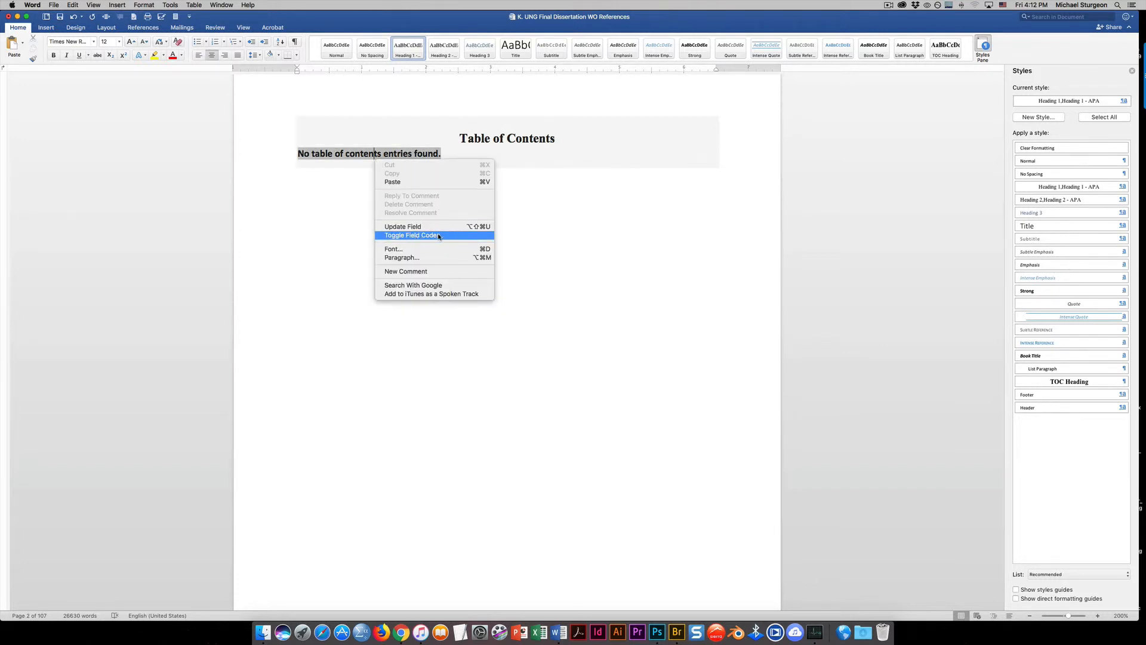
left_click(422, 227)
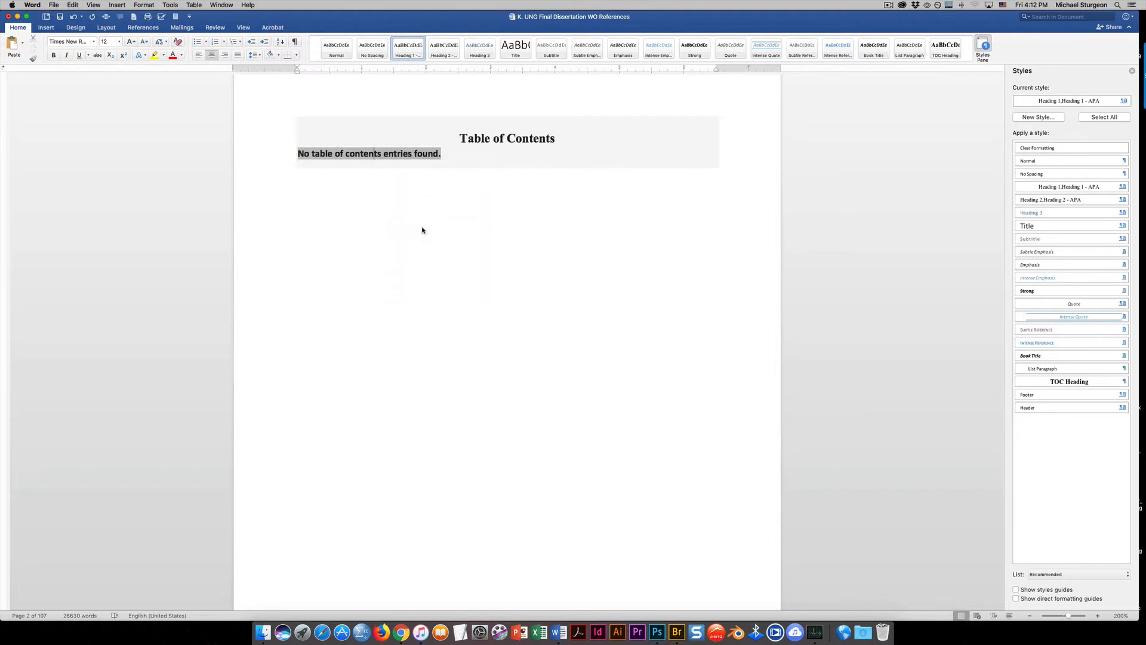
left_click(426, 321)
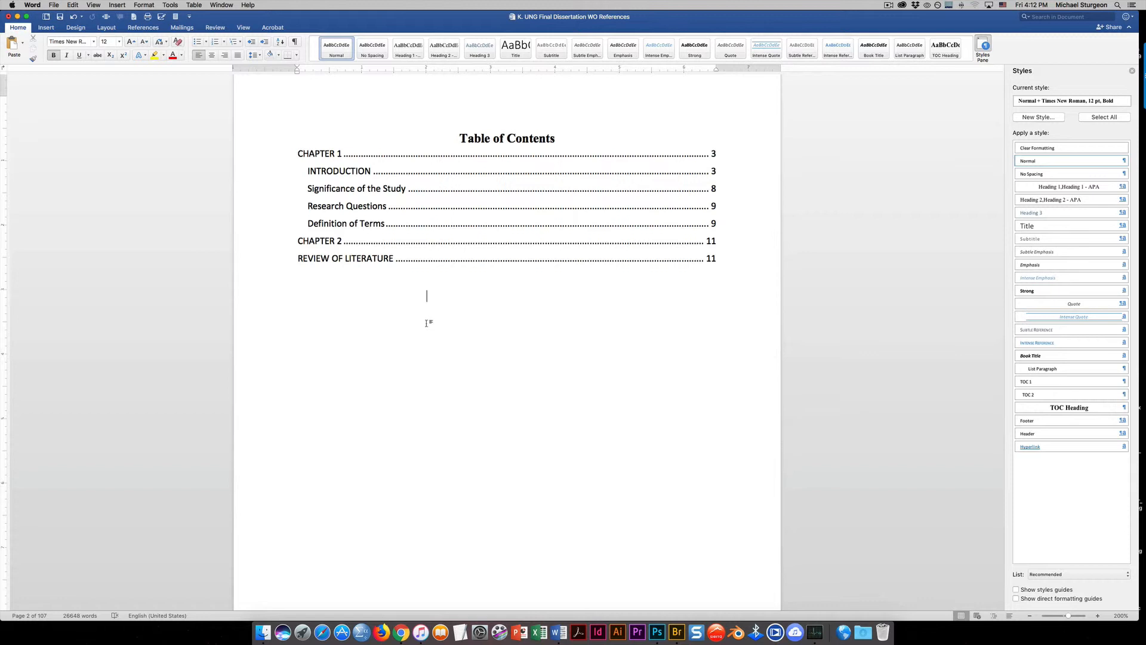
left_click(425, 296)
Follow the REVIEW OF LITERATURE link in the table of contents to check its heading, and return to the title page
scroll(404, 317, "down", 5)
scroll(404, 317, "up", 5)
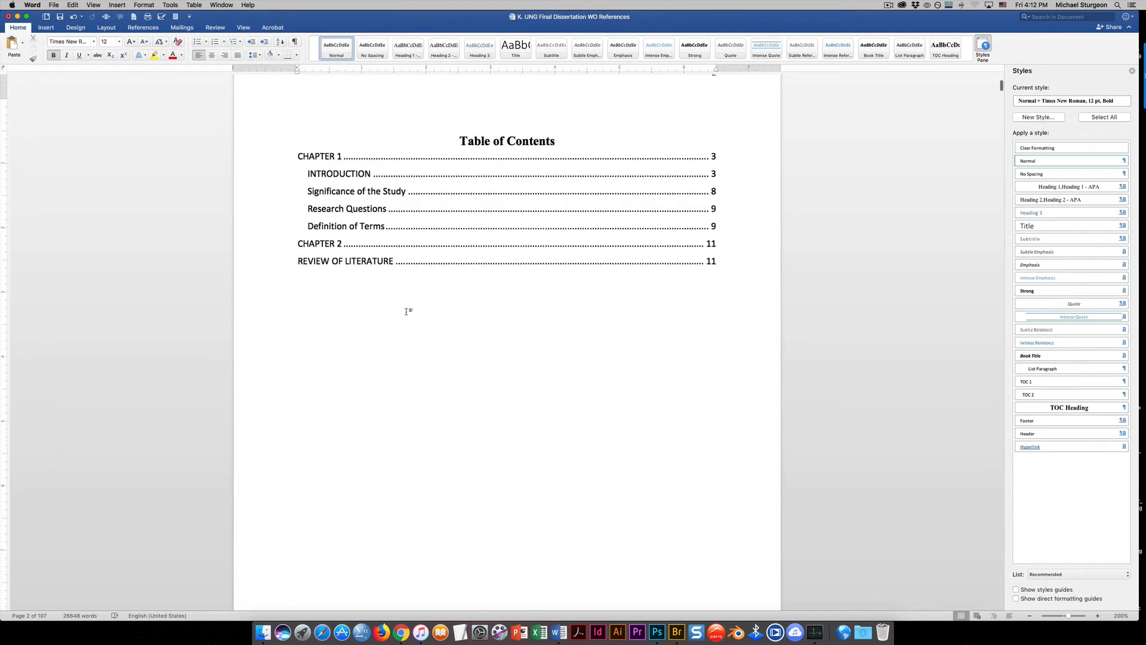
scroll(511, 352, "down", 3)
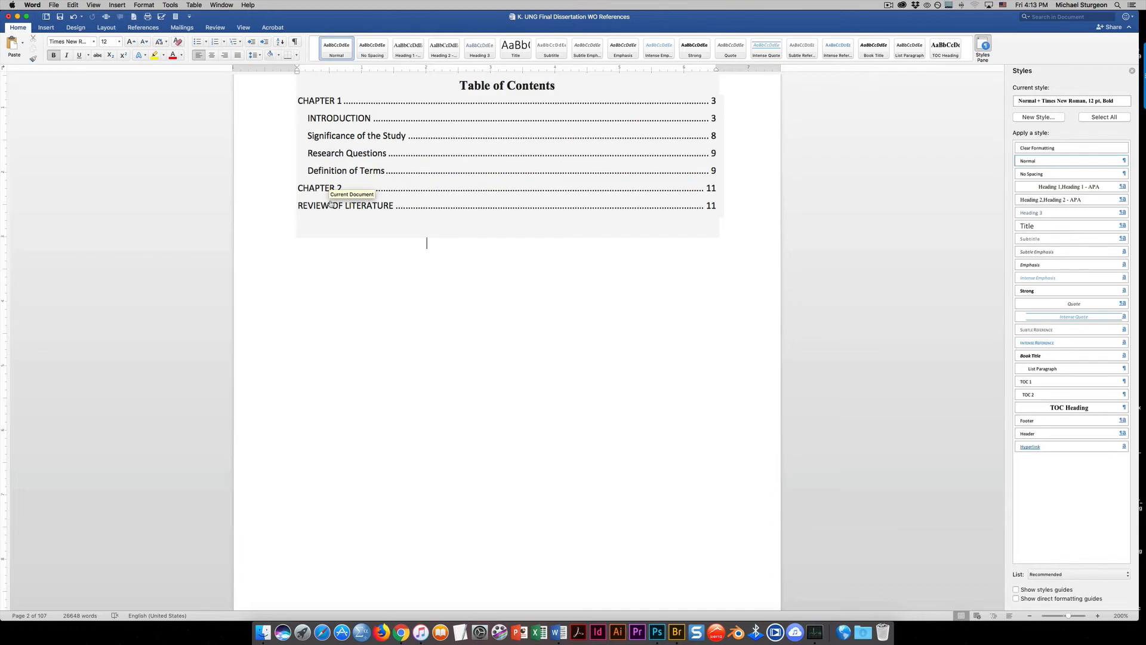
left_click(331, 204)
scroll(329, 208, "up", 20)
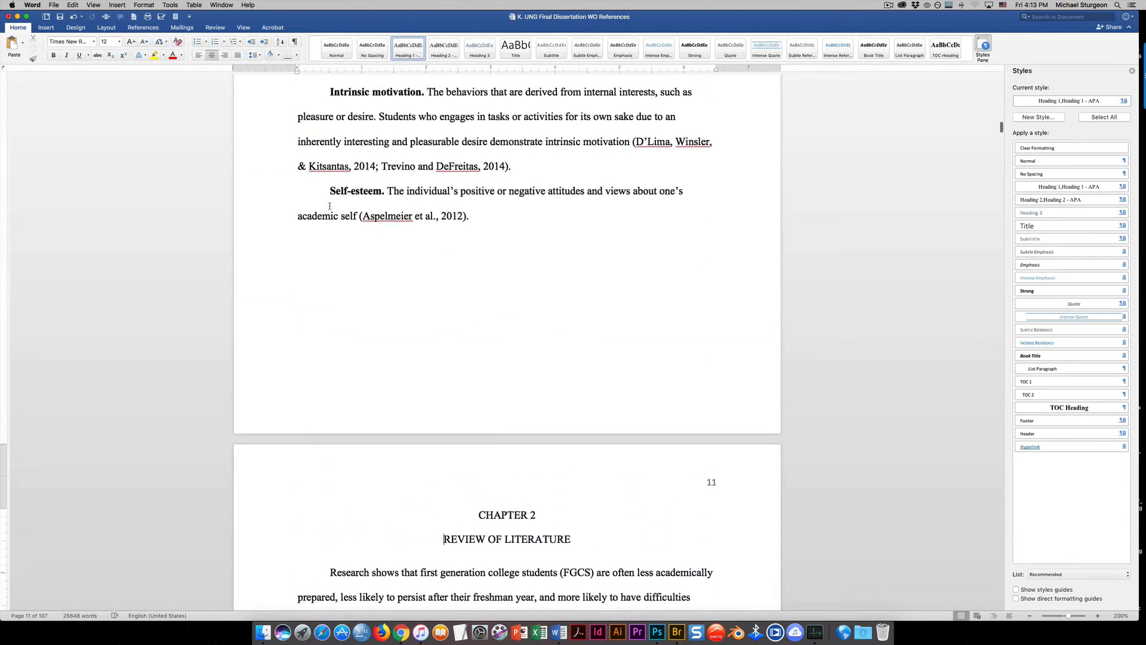
scroll(329, 209, "up", 20)
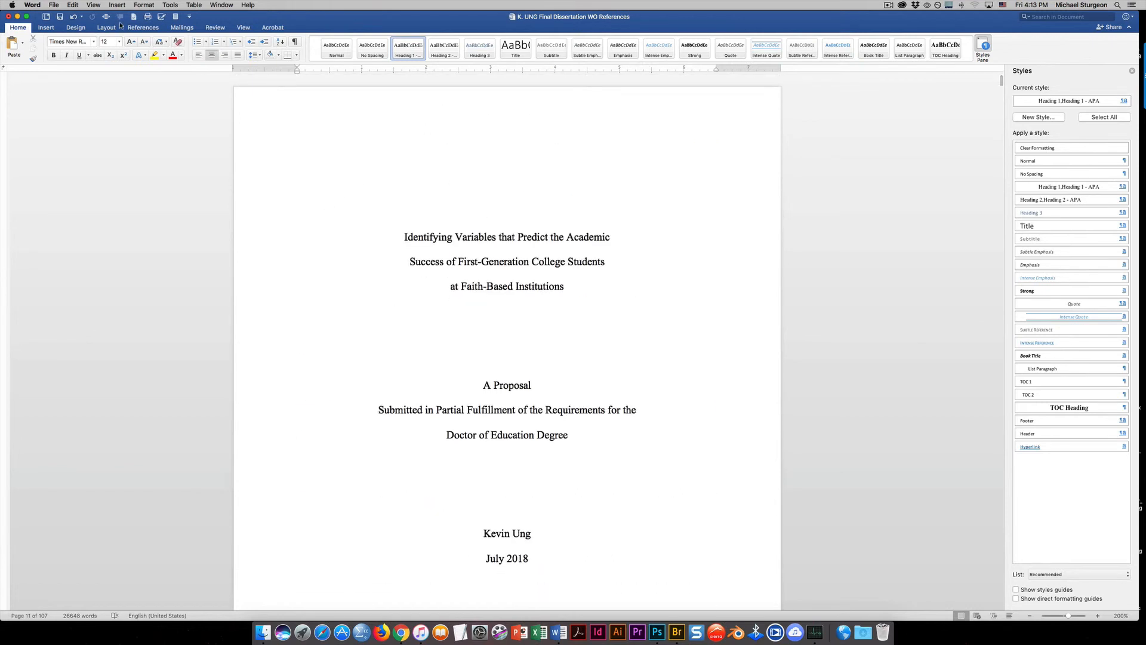
Save a copy of the dissertation to the Desktop as a Word document, adding " - SAMPLE" to the end of the file name
left_click(52, 5)
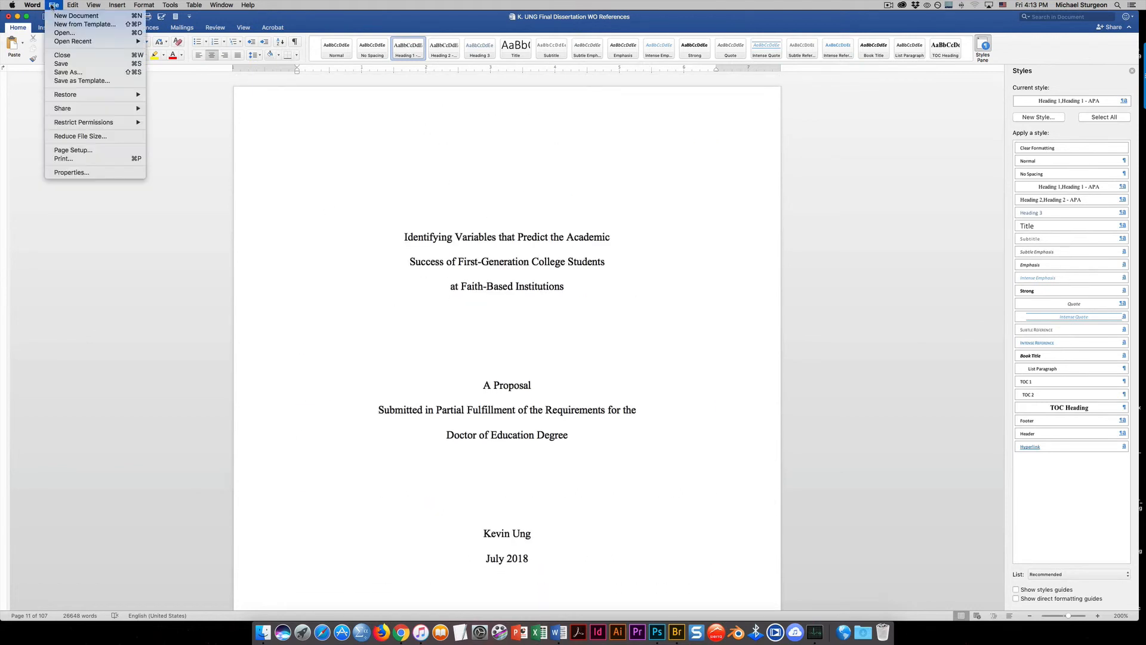
left_click(92, 72)
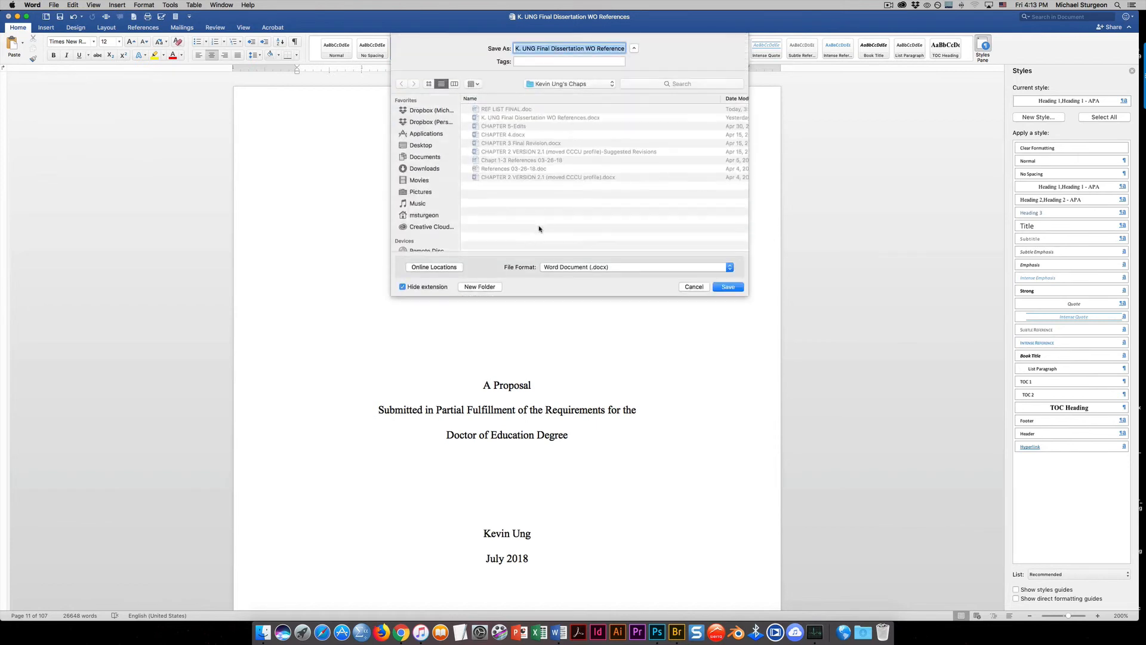
left_click(420, 145)
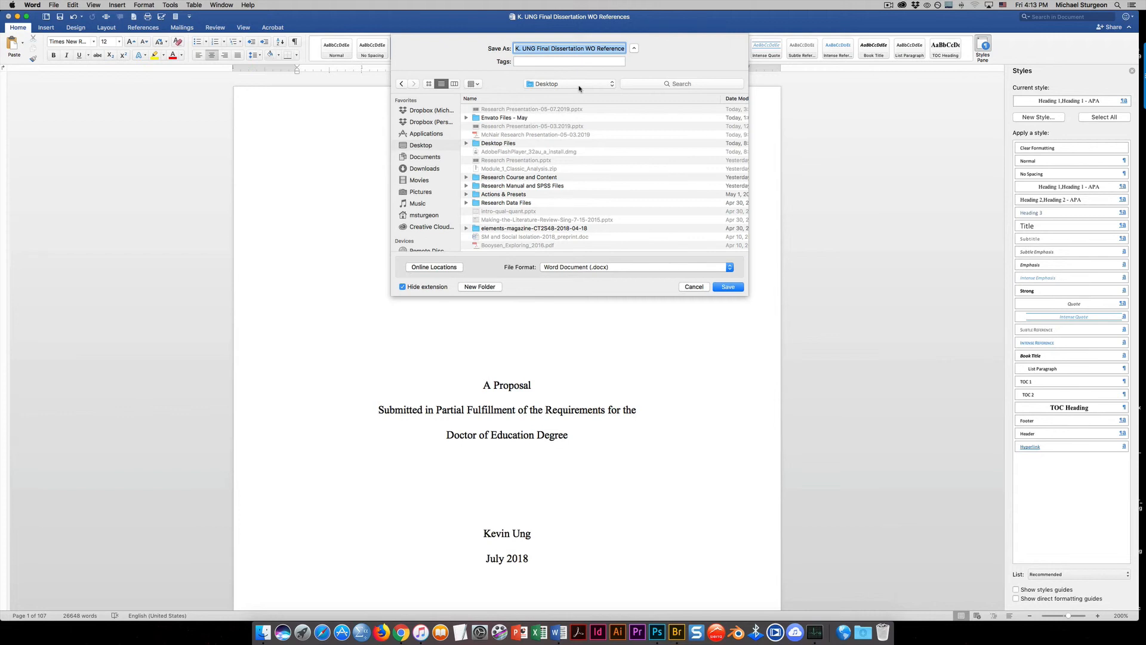
key("Right")
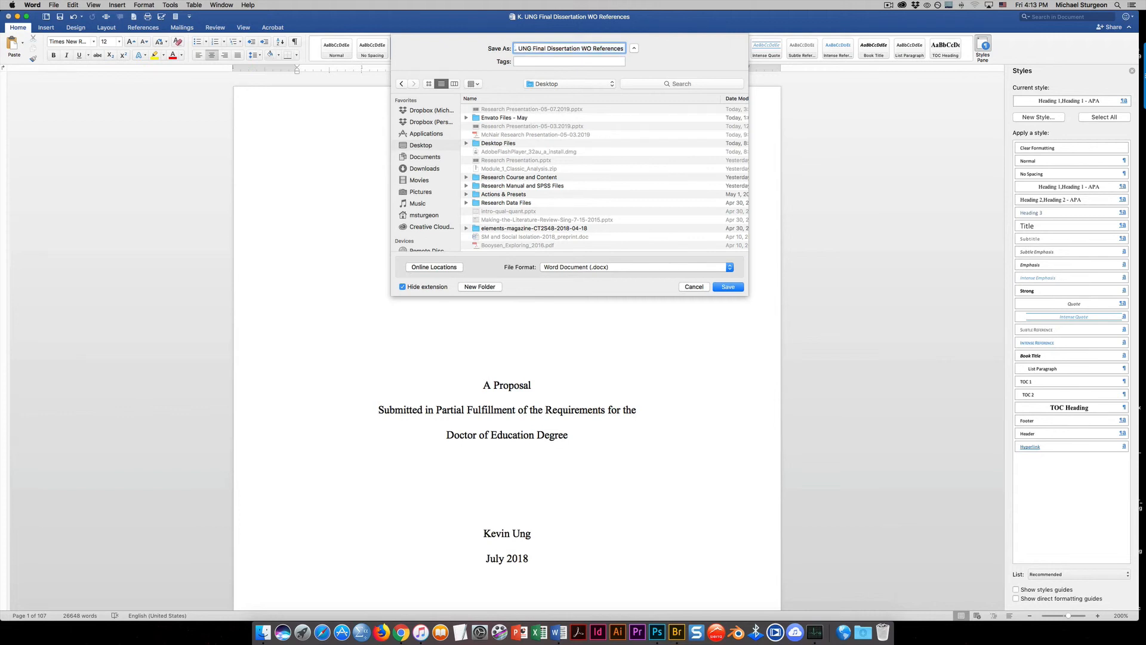
type("- SAMPLE")
key("Return")
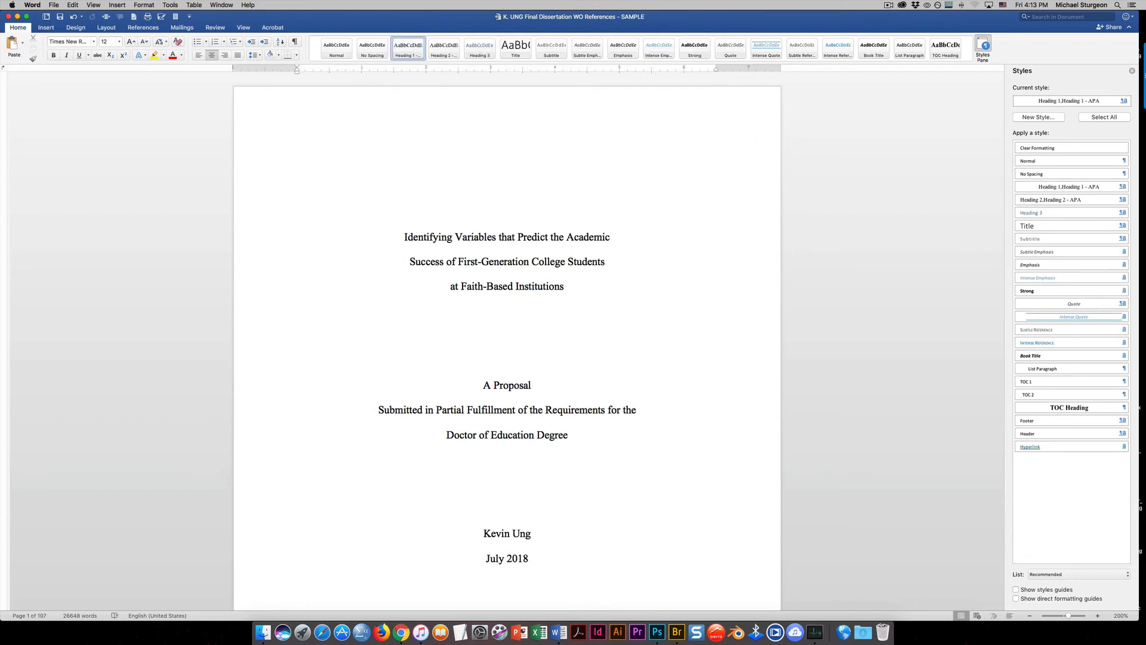